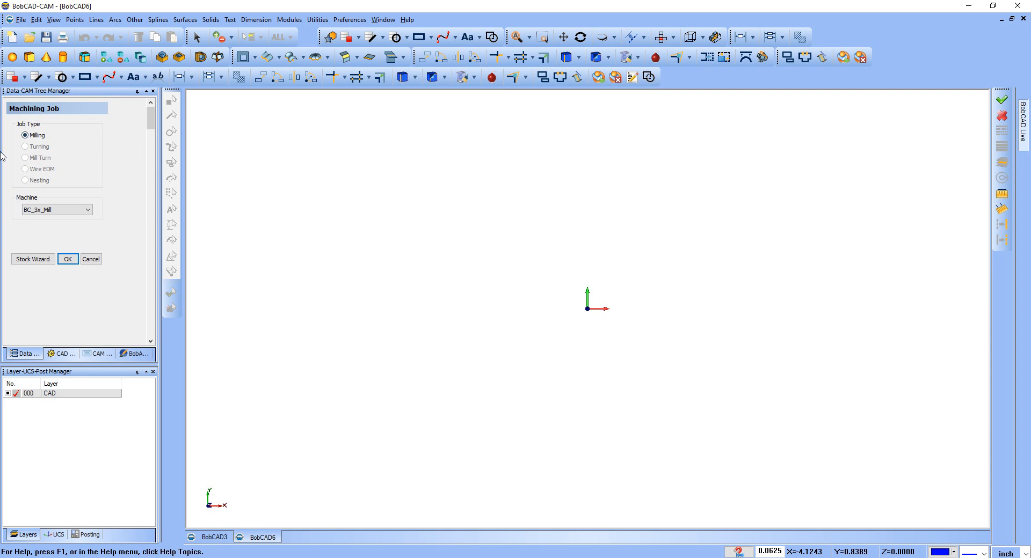
# Step: Create a milling job on the BC_3x_Mill machine in the current document
pyautogui.click(69, 259)
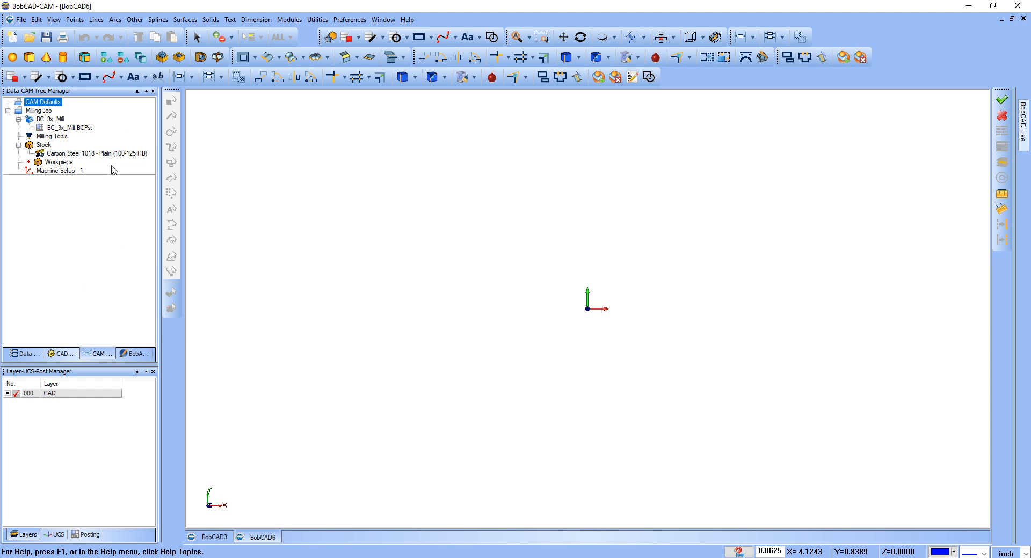
# Step: Create a new document, dismiss its machining job setup and show its CAM tree
pyautogui.click(21, 20)
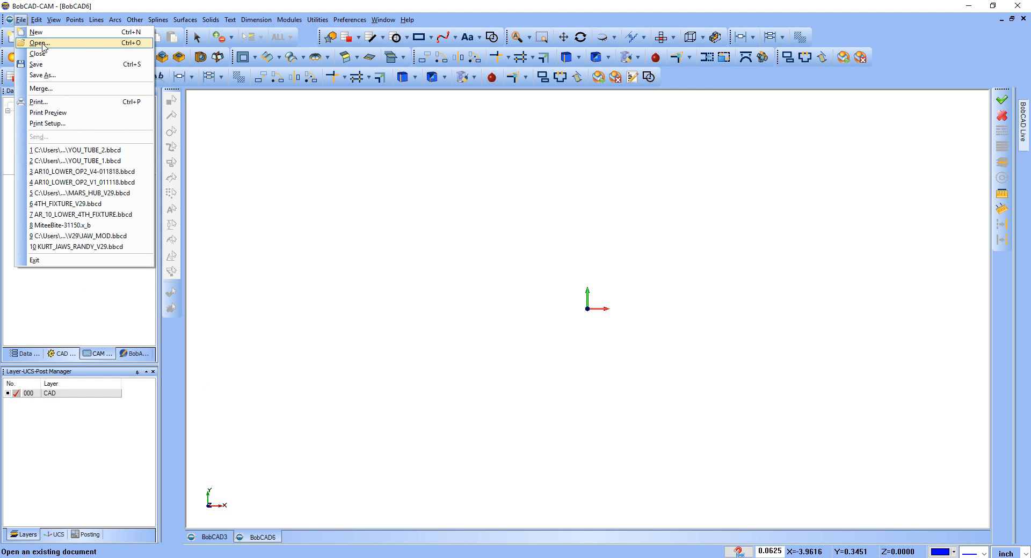
pyautogui.click(36, 32)
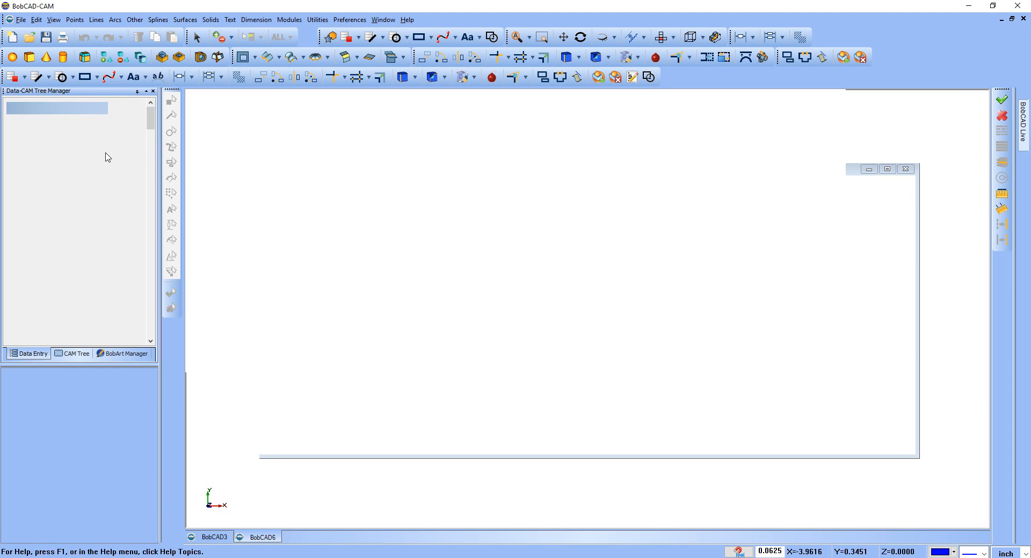
pyautogui.click(90, 259)
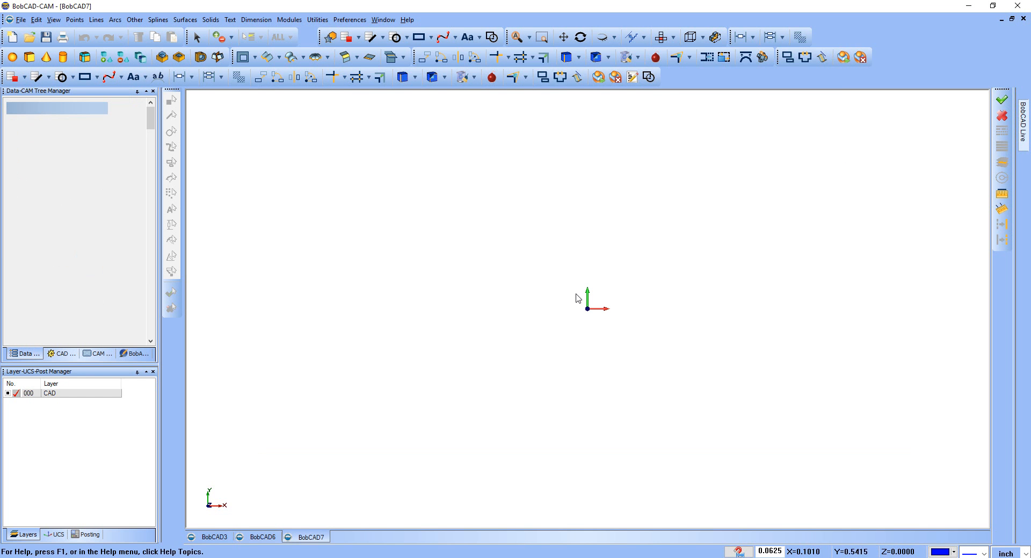
pyautogui.click(98, 356)
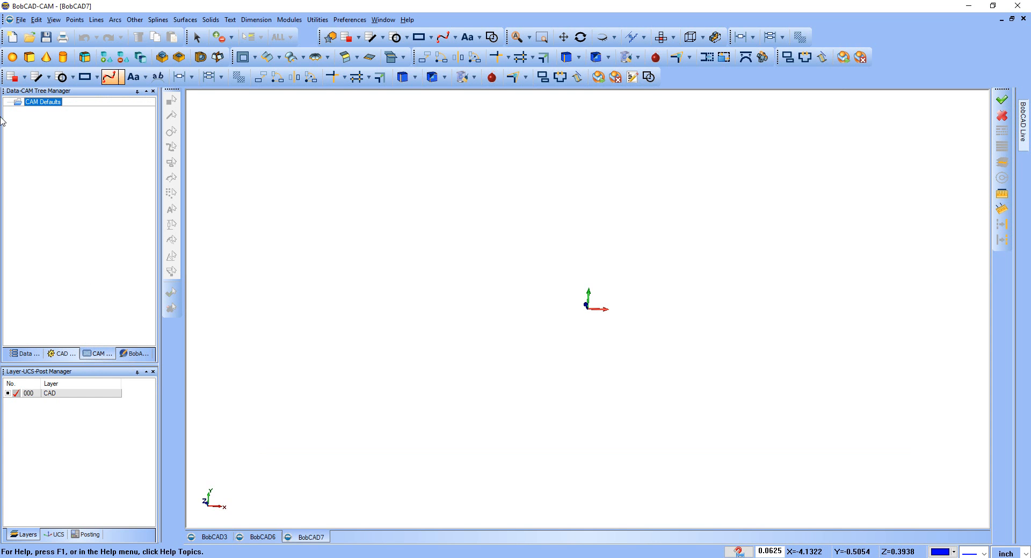
# Step: Add a new CAM job of type Milling with the BC_3x_Mill machine to the new document
pyautogui.click(296, 20)
pyautogui.click(320, 33)
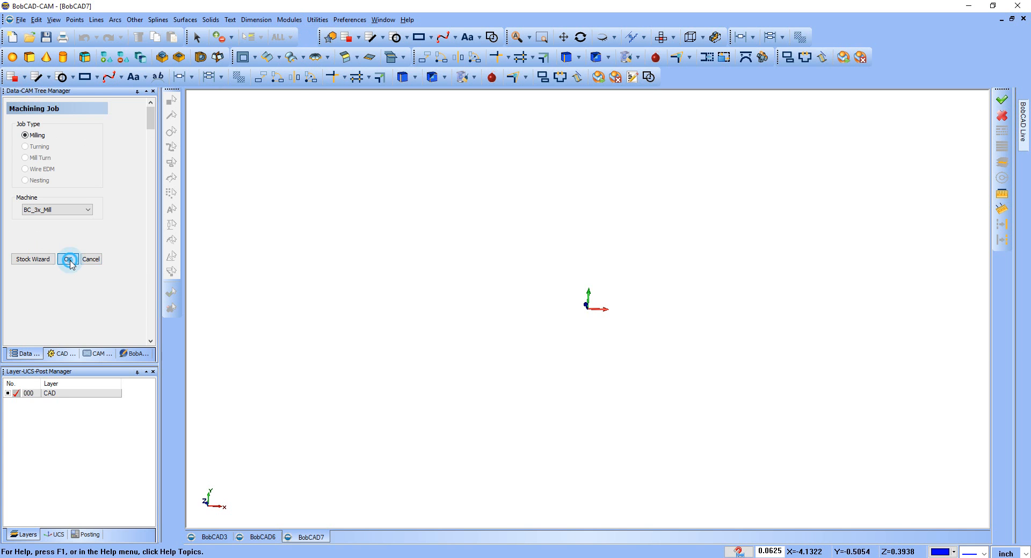
pyautogui.click(68, 260)
pyautogui.click(89, 128)
# Step: Close the Data-CAM Tree Manager and bring the CAM Tree back into view
pyautogui.click(153, 91)
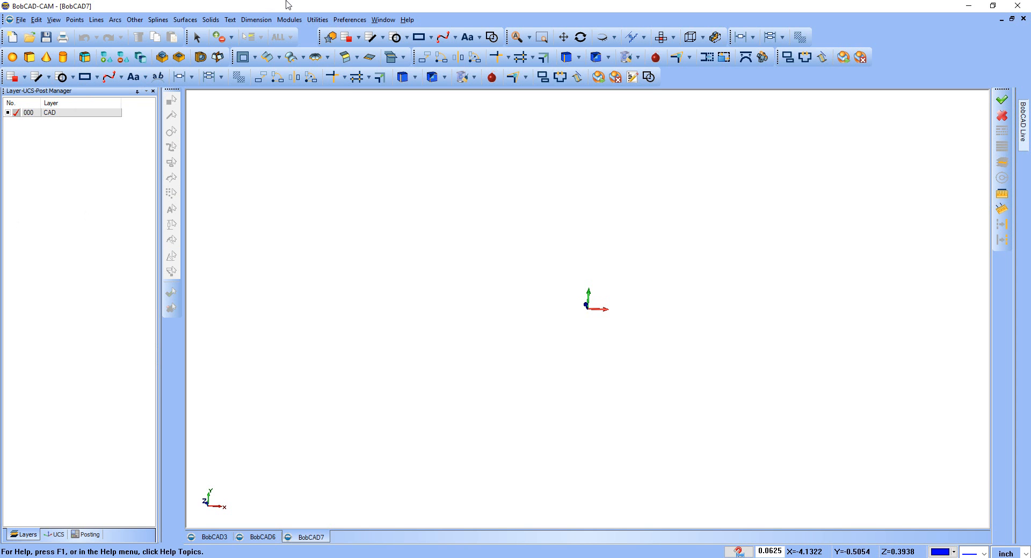
pyautogui.click(292, 20)
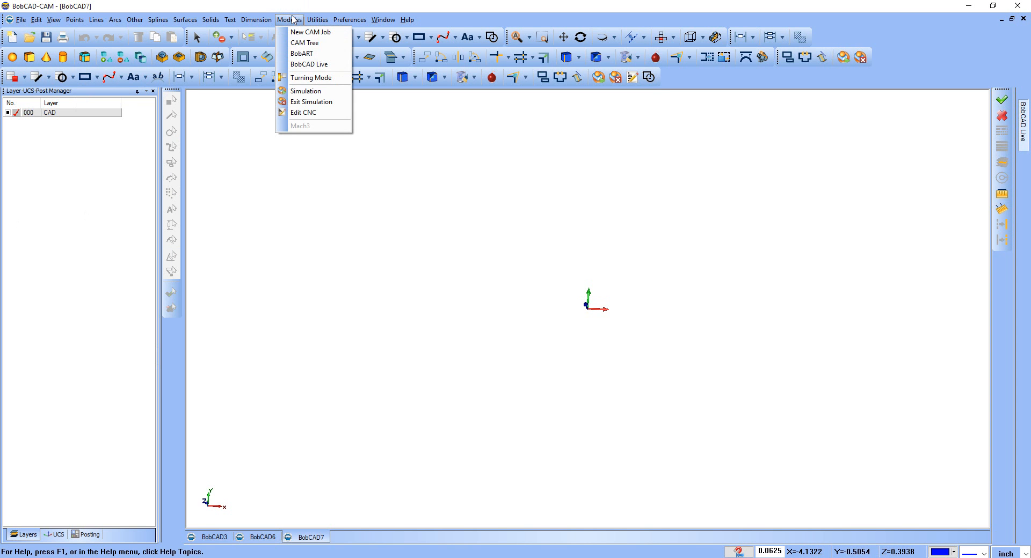
pyautogui.click(325, 42)
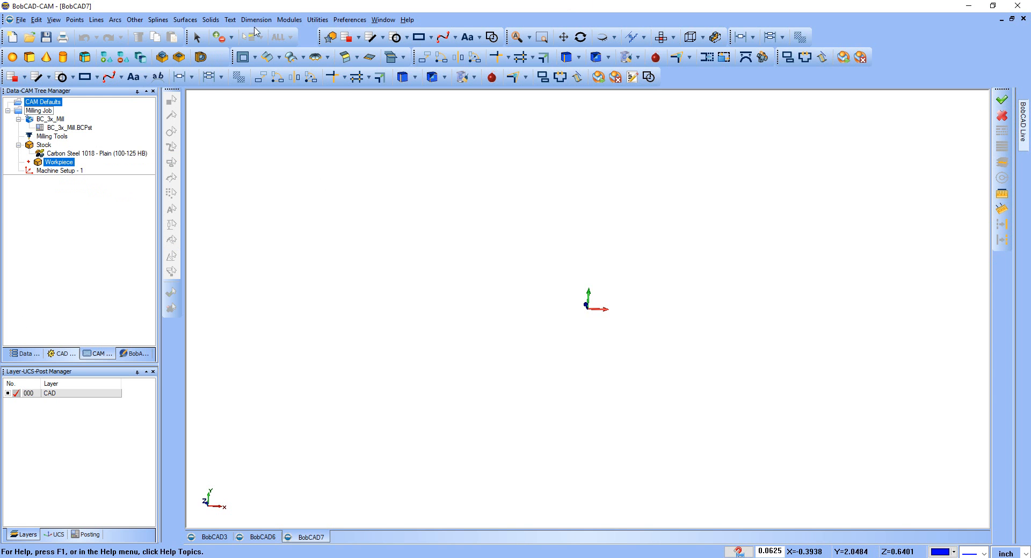
# Step: Switch through the open documents to BobCAD6 and enlarge its collapsed Data-CAM Tree Manager
pyautogui.click(289, 19)
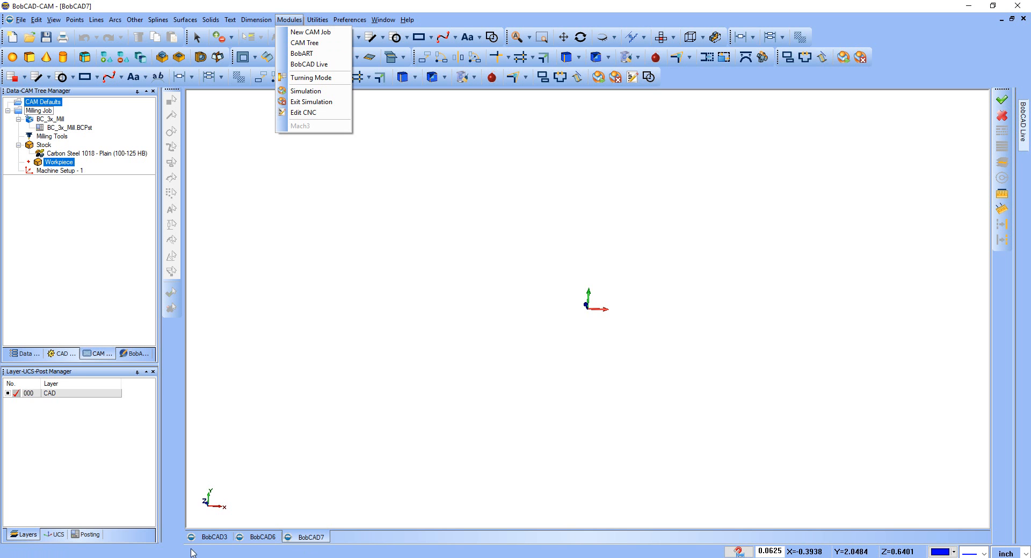
pyautogui.click(215, 538)
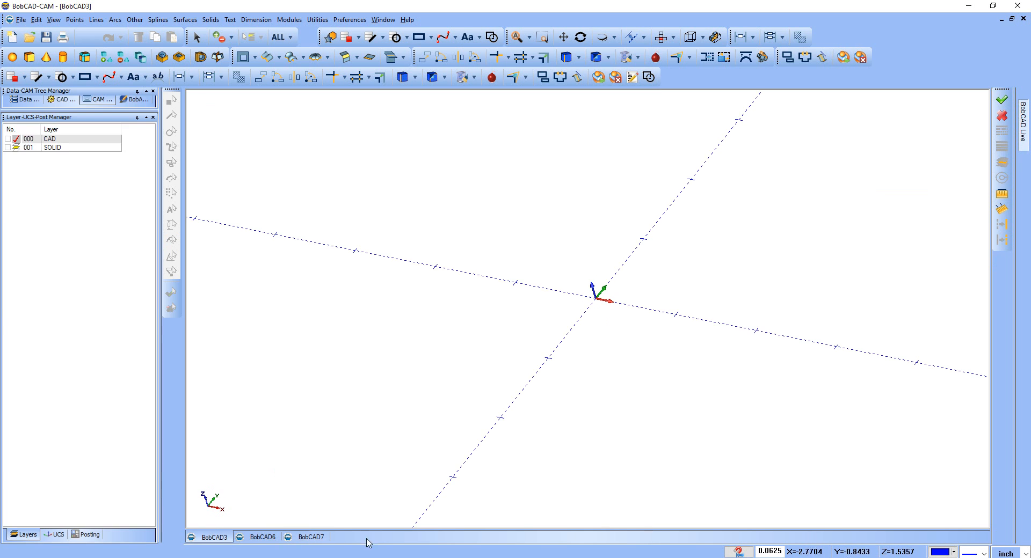
pyautogui.click(244, 539)
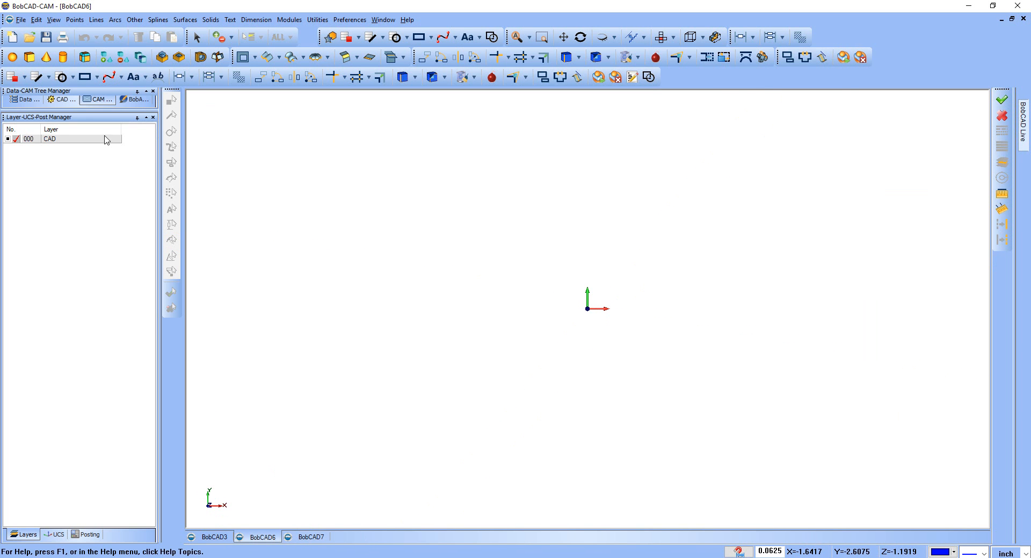
pyautogui.moveTo(104, 109); pyautogui.dragTo(99, 398)
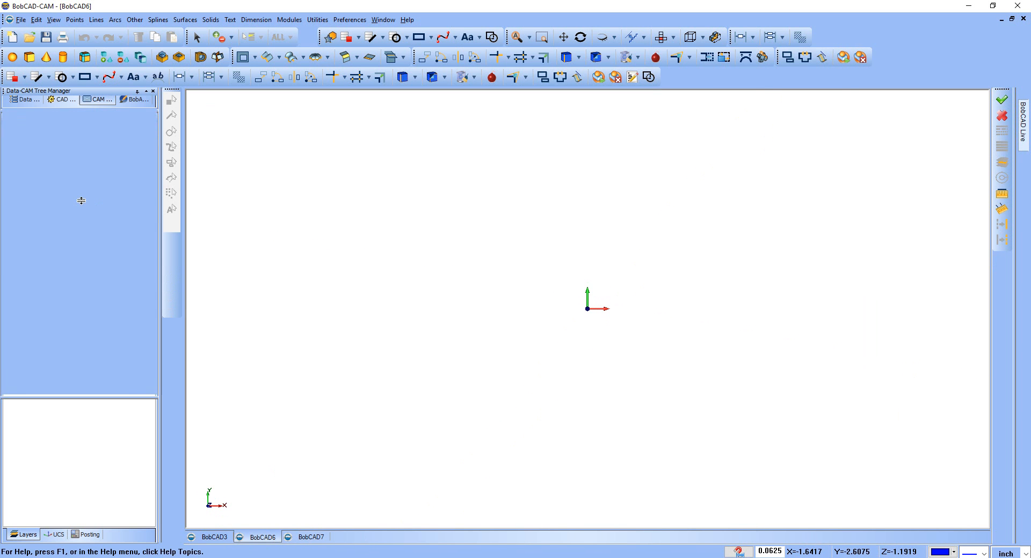
# Step: Try to add a Mill 2 Axis feature to Machine Setup - 1 without defined stock
pyautogui.click(58, 171)
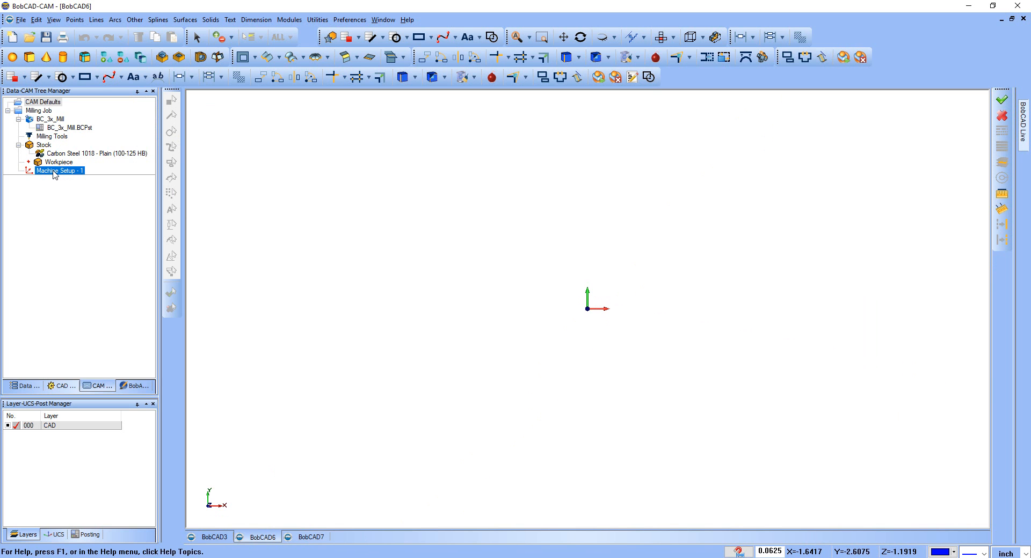
pyautogui.rightClick(57, 170)
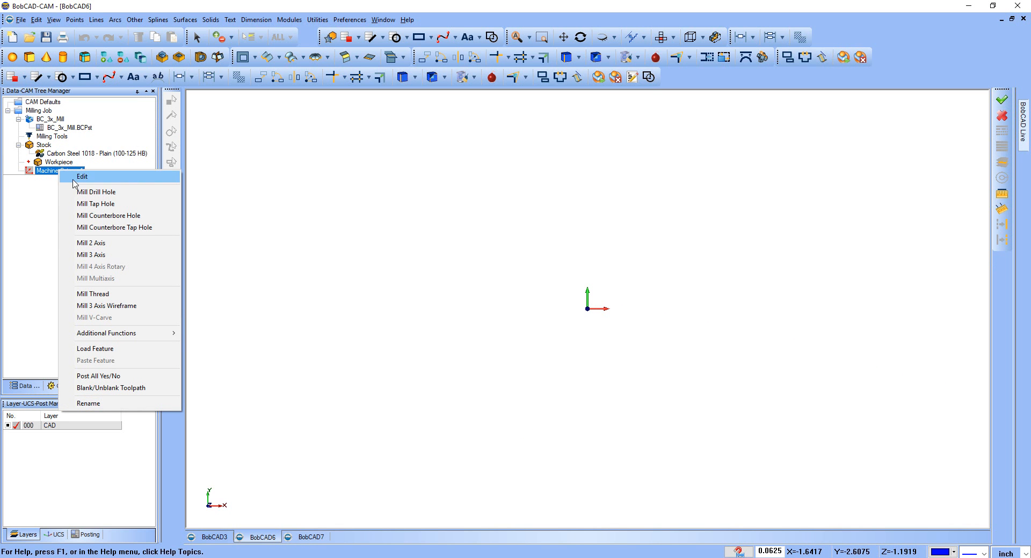
pyautogui.click(111, 245)
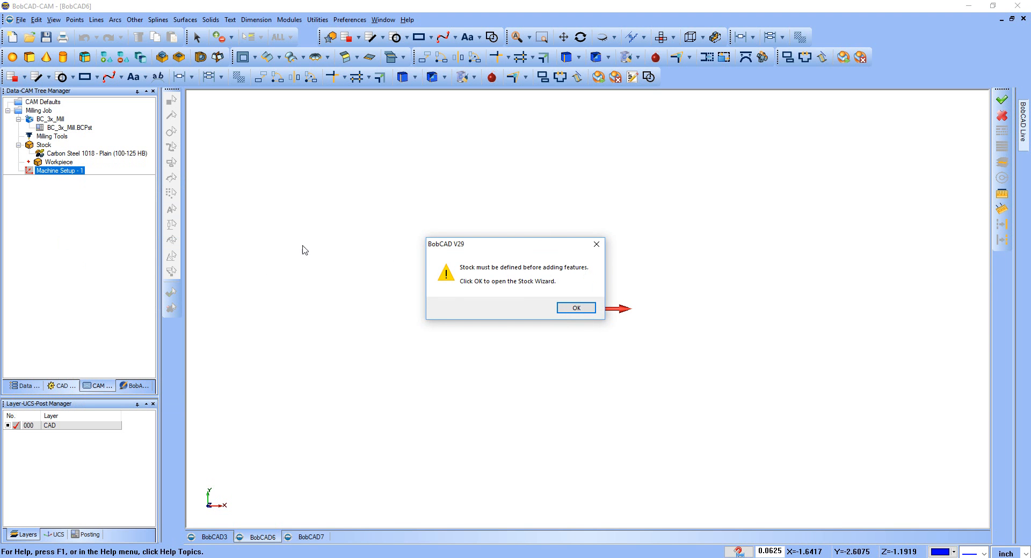
pyautogui.click(596, 244)
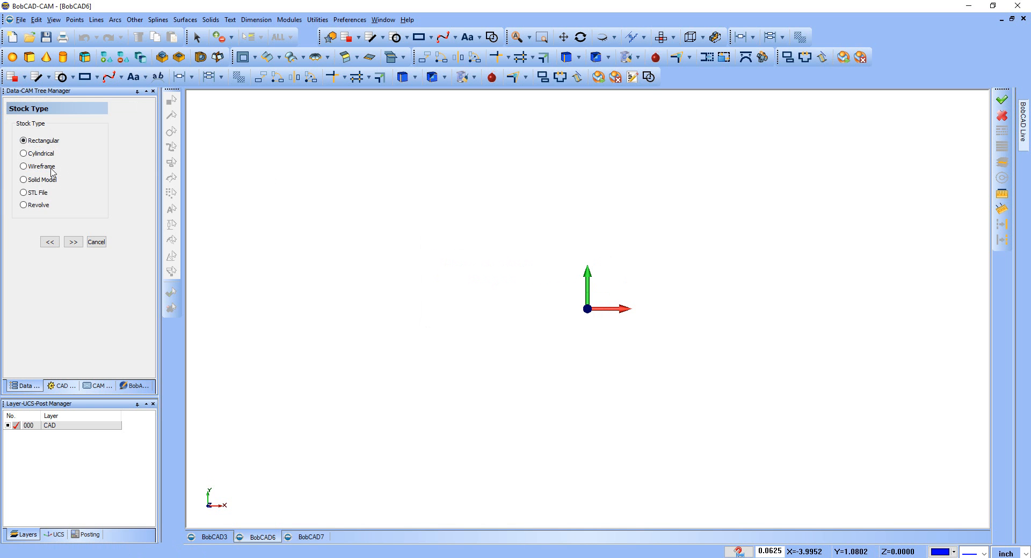
pyautogui.click(99, 241)
pyautogui.click(98, 386)
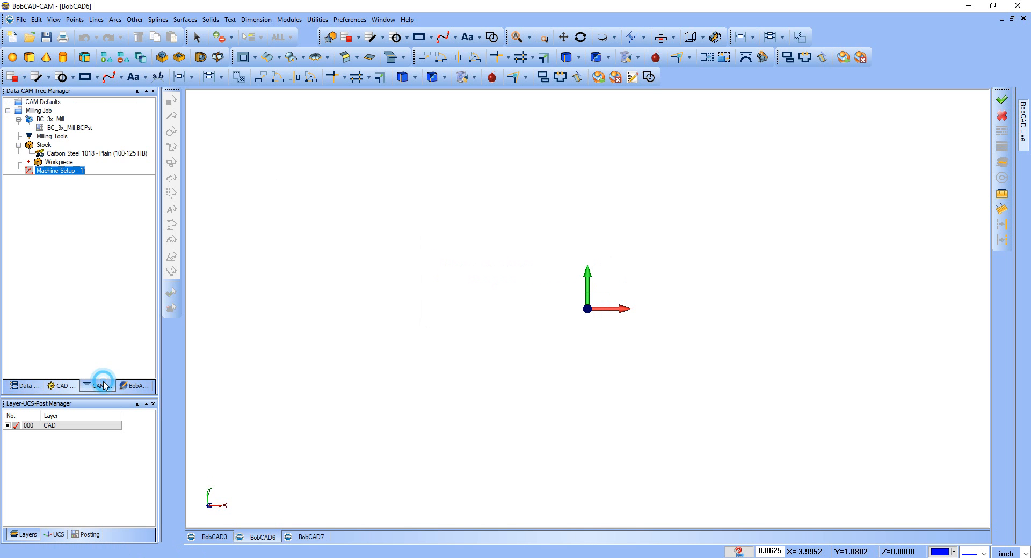
# Step: Start editing the milling job's stock and choose Rectangular as the stock type
pyautogui.click(39, 146)
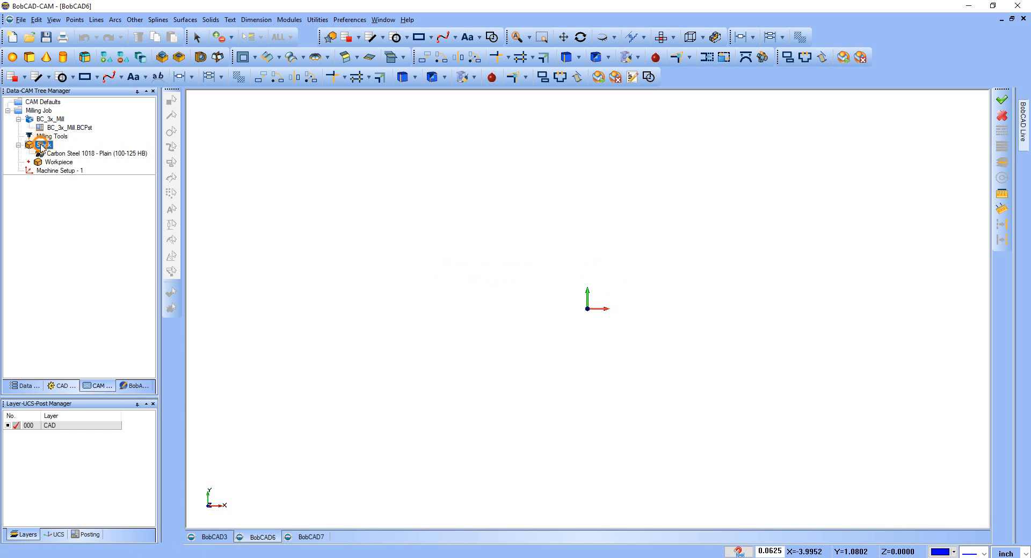
pyautogui.rightClick(41, 145)
pyautogui.click(84, 152)
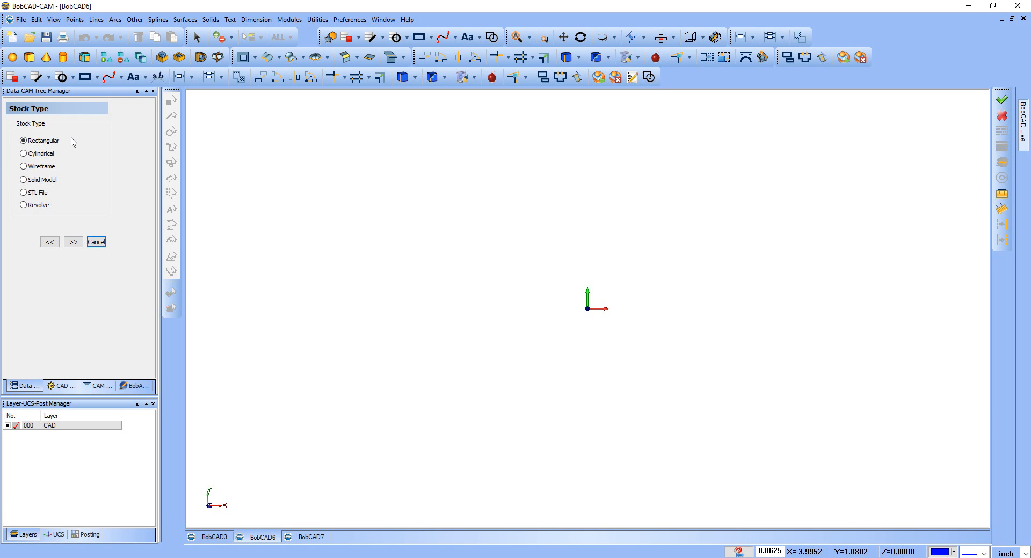
pyautogui.click(23, 140)
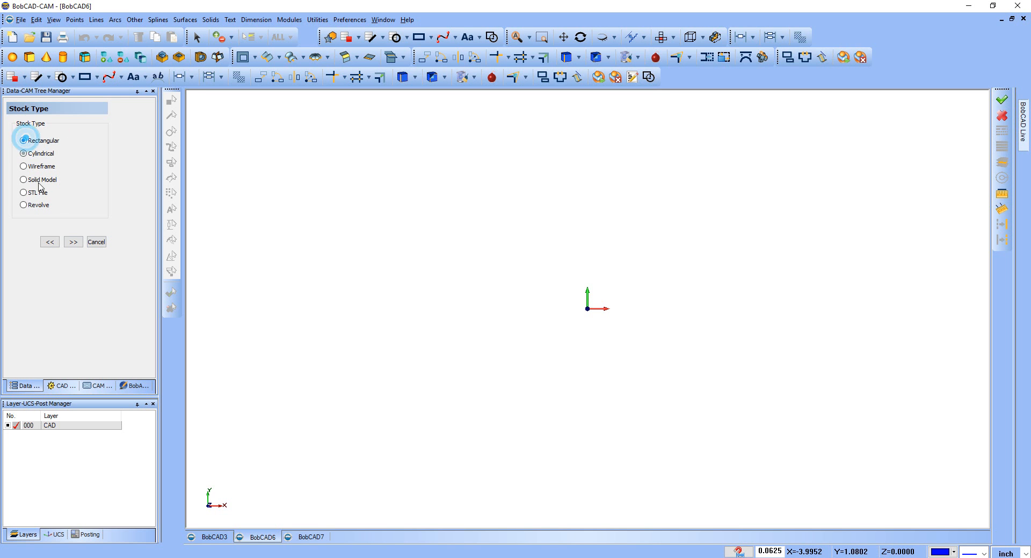
pyautogui.click(74, 242)
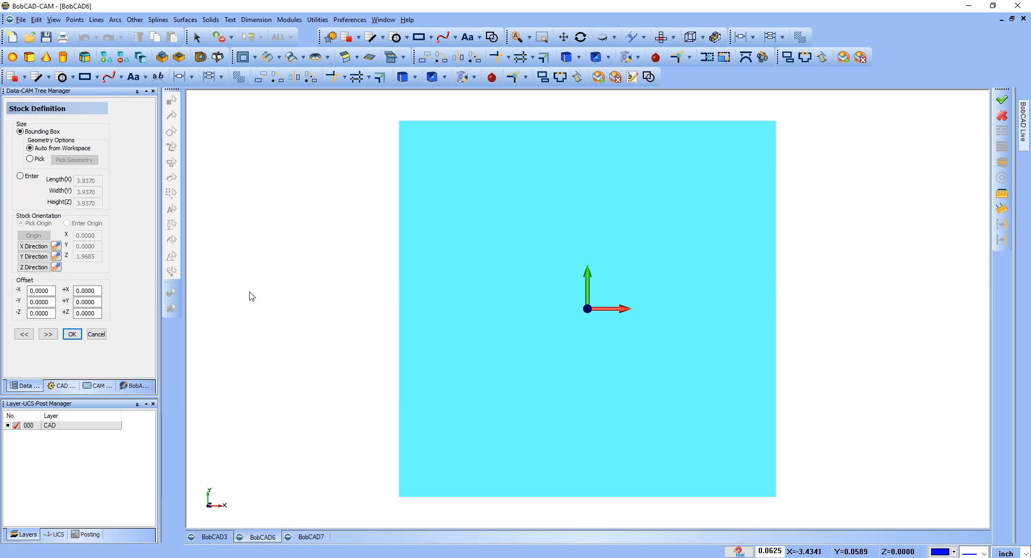
# Step: Enter the stock size manually with length, width and height each set to 1 inch
pyautogui.click(20, 176)
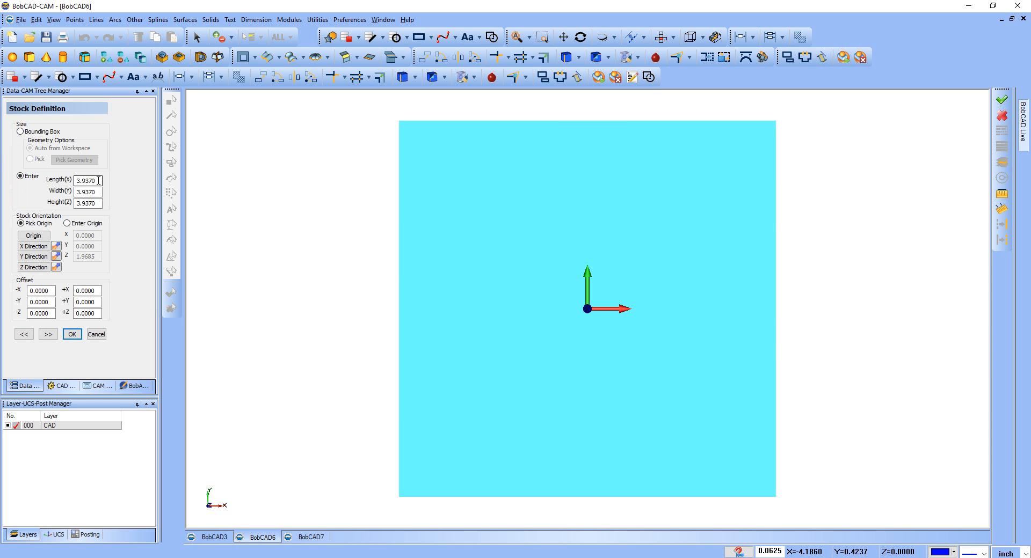
pyautogui.write('1')
pyautogui.press('Tab')
pyautogui.write('1')
pyautogui.press('Tab')
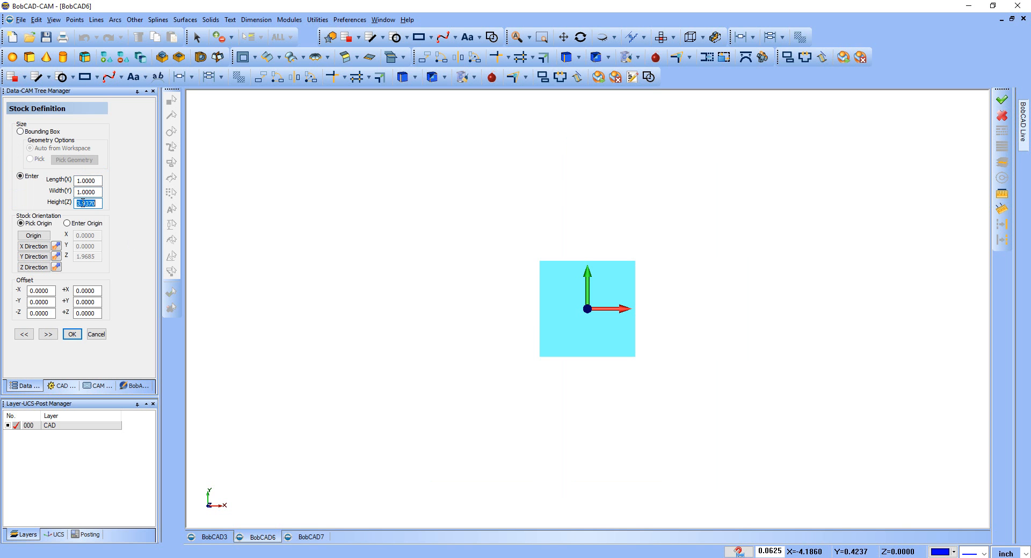
pyautogui.moveTo(466, 322); pyautogui.dragTo(423, 273, button='middle')
pyautogui.moveTo(98, 204); pyautogui.dragTo(56, 210)
pyautogui.write('1')
pyautogui.press('Tab')
pyautogui.moveTo(532, 210); pyautogui.dragTo(580, 209, button='middle')
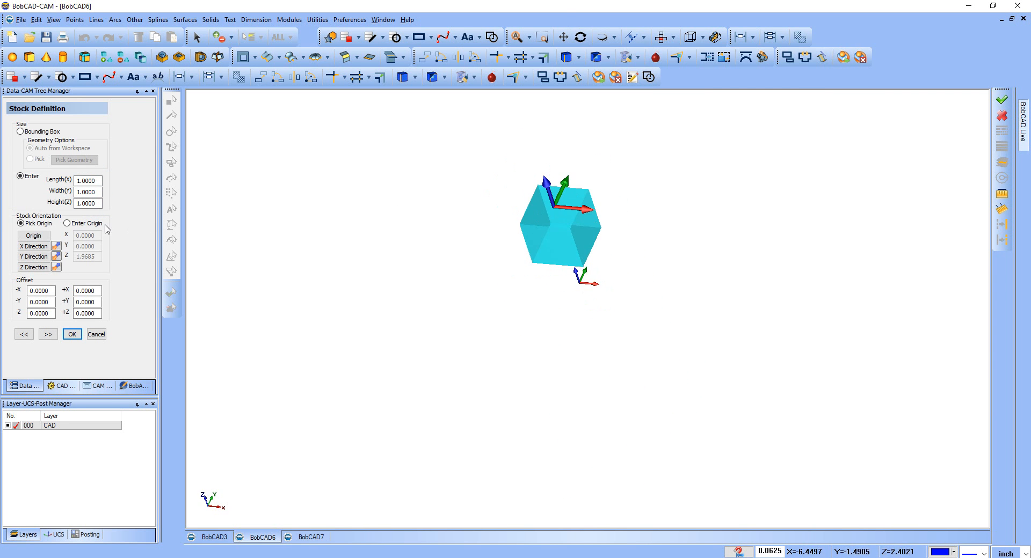
# Step: Enter the stock origin manually as X 1, Y 0, Z 0 and accept the stock definition
pyautogui.click(66, 223)
pyautogui.moveTo(82, 256); pyautogui.dragTo(106, 254)
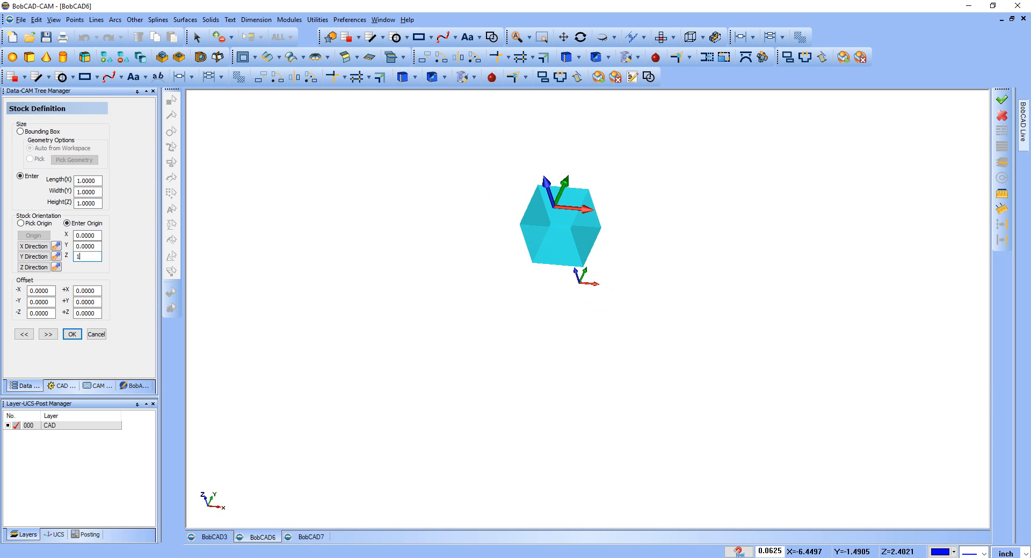
pyautogui.press('Tab')
pyautogui.moveTo(650, 299); pyautogui.dragTo(608, 290, button='middle')
pyautogui.moveTo(98, 237); pyautogui.dragTo(51, 245)
pyautogui.write('1')
pyautogui.press('Tab')
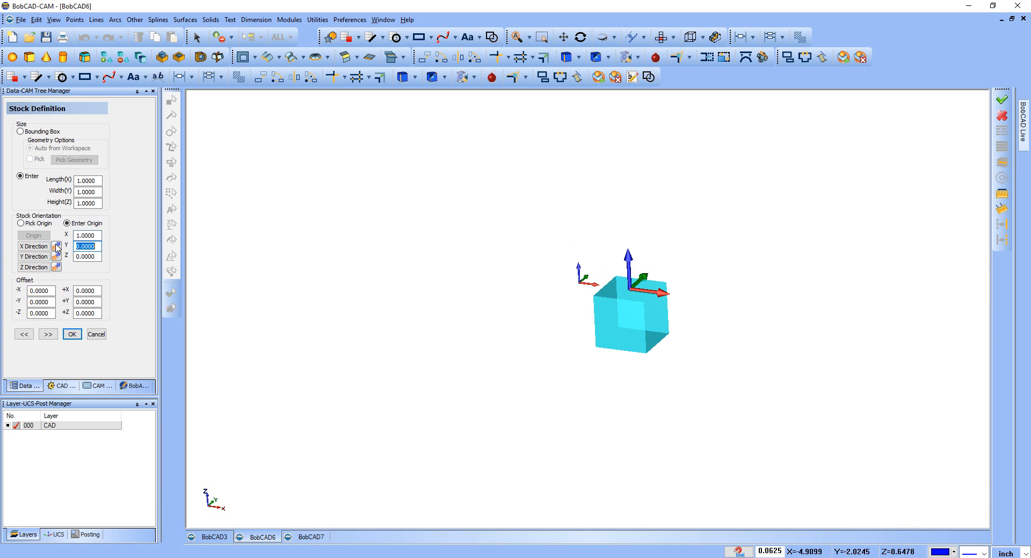
pyautogui.moveTo(508, 372); pyautogui.dragTo(507, 364, button='middle')
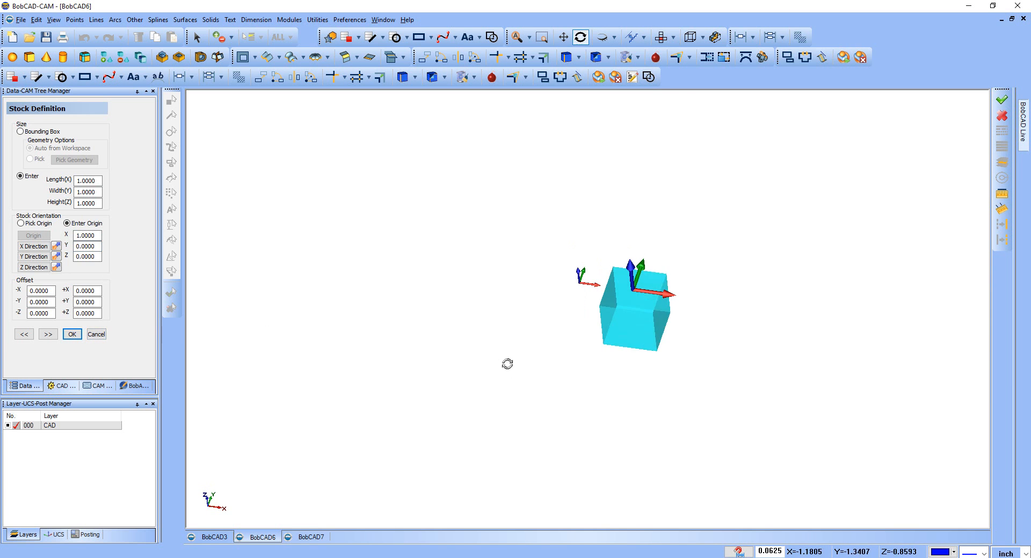
pyautogui.scroll(-1, 505, 364)
pyautogui.click(72, 334)
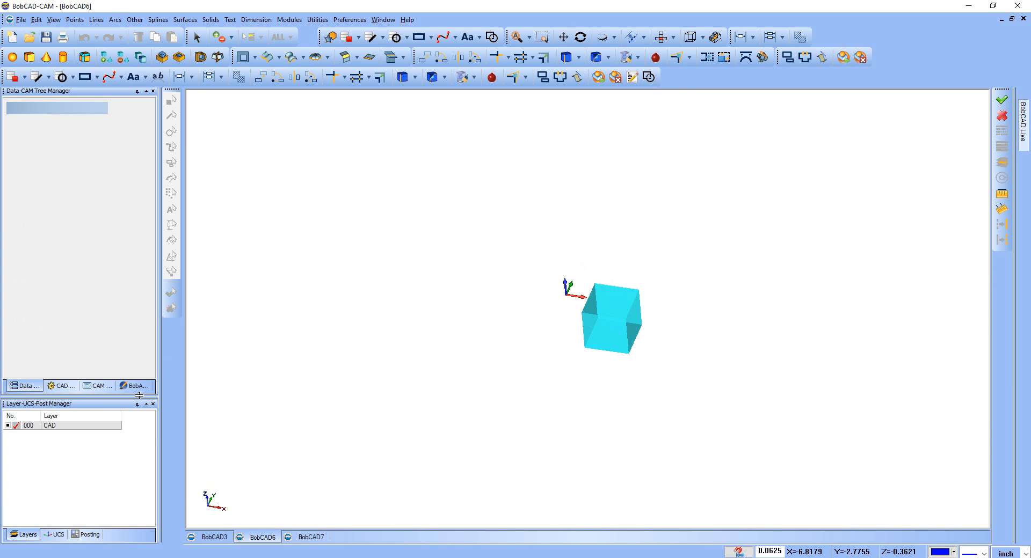
# Step: Switch to the BobCAD3 document and show its SOLID layer
pyautogui.click(218, 536)
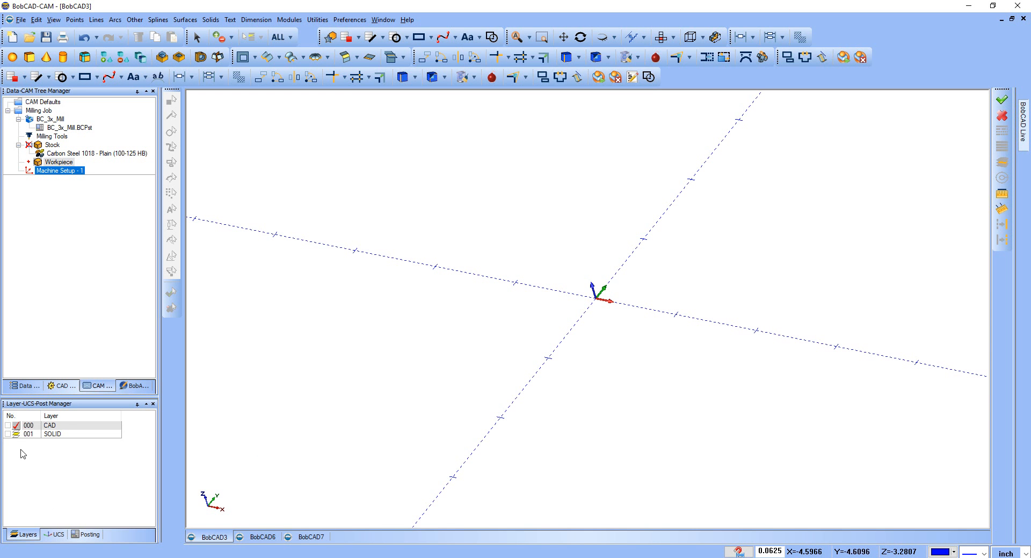
pyautogui.click(8, 435)
pyautogui.moveTo(525, 329); pyautogui.dragTo(607, 327, button='middle')
# Step: Define the job's stock as a Solid Model, using the block with the central hole
pyautogui.click(52, 145)
pyautogui.rightClick(53, 146)
pyautogui.click(76, 151)
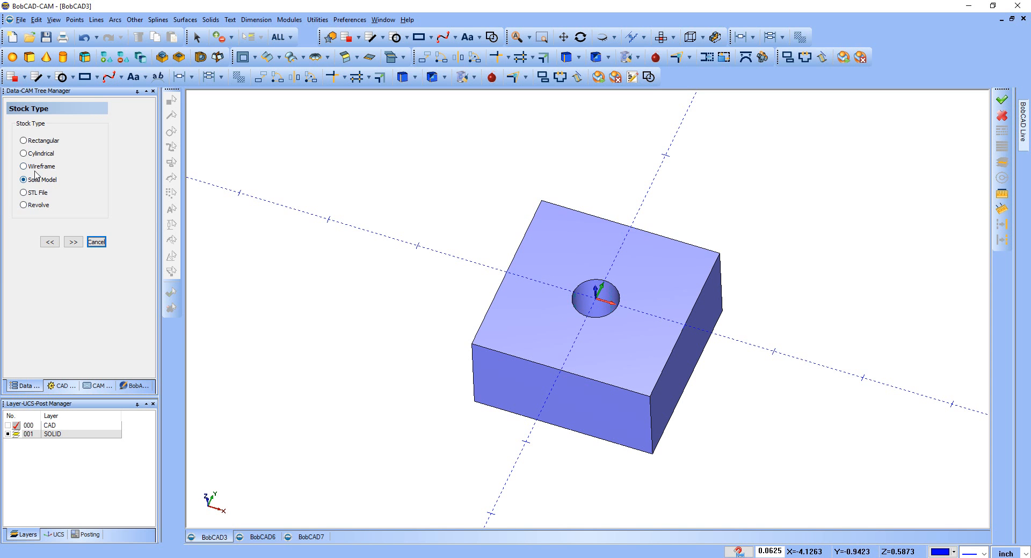
pyautogui.click(73, 242)
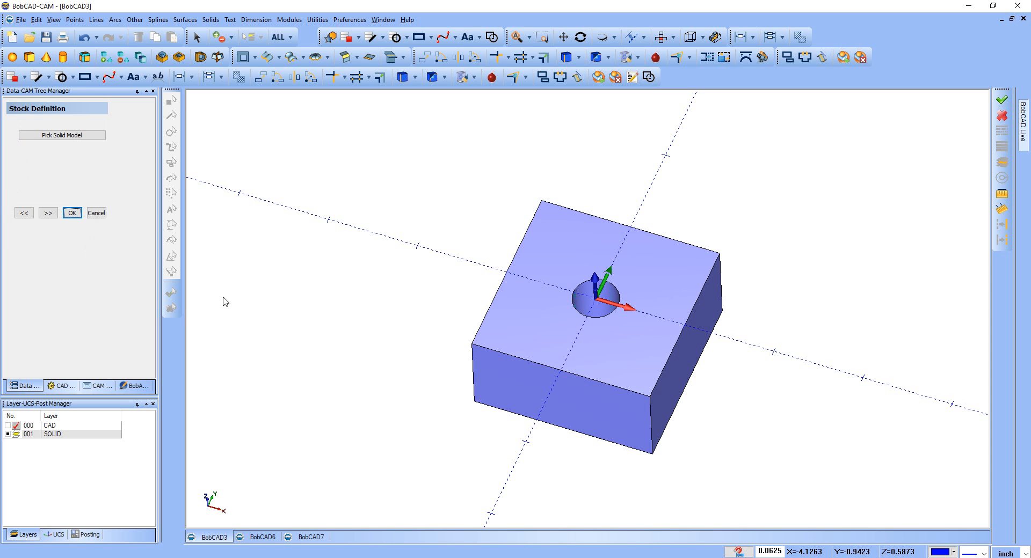
pyautogui.click(69, 135)
pyautogui.click(564, 303)
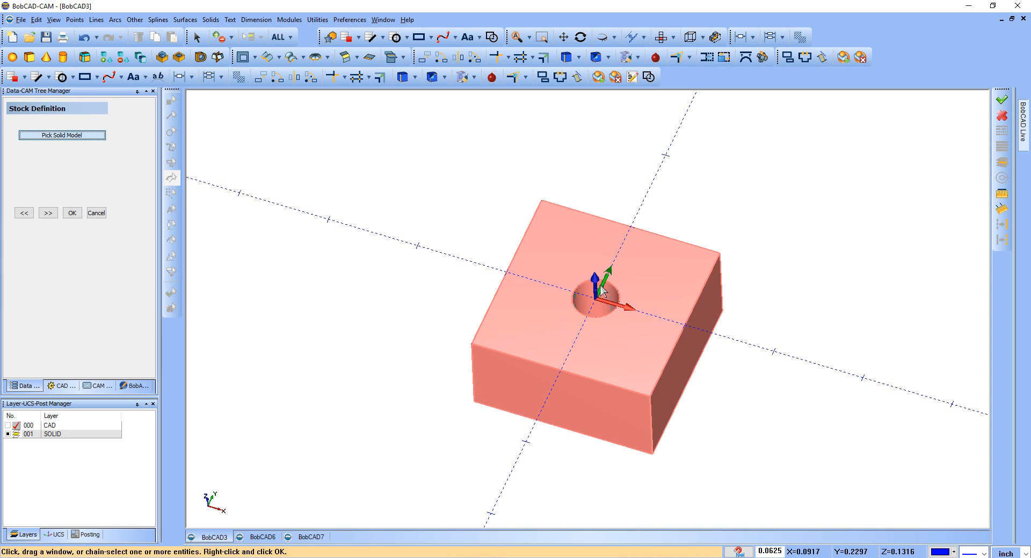
pyautogui.rightClick(375, 181)
pyautogui.click(394, 186)
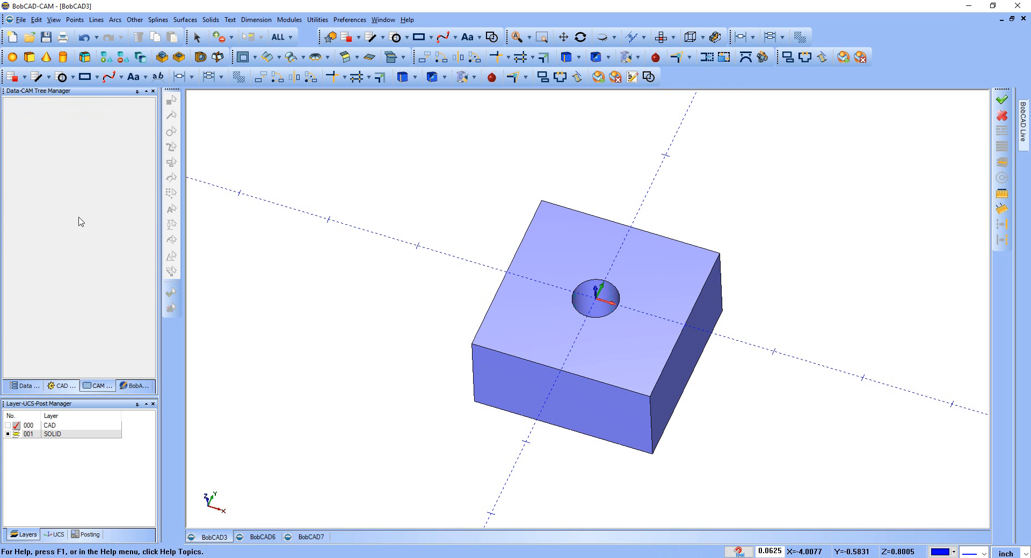
# Step: Hide the SOLID layer so only the defined stock is displayed
pyautogui.click(8, 434)
pyautogui.moveTo(626, 324); pyautogui.dragTo(618, 305, button='middle')
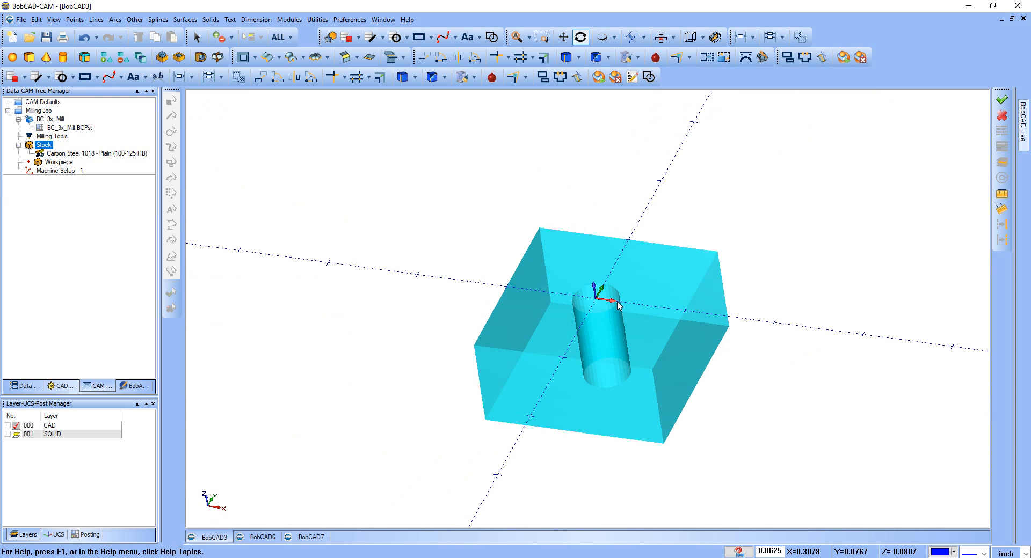
pyautogui.rightClick(44, 145)
pyautogui.click(85, 151)
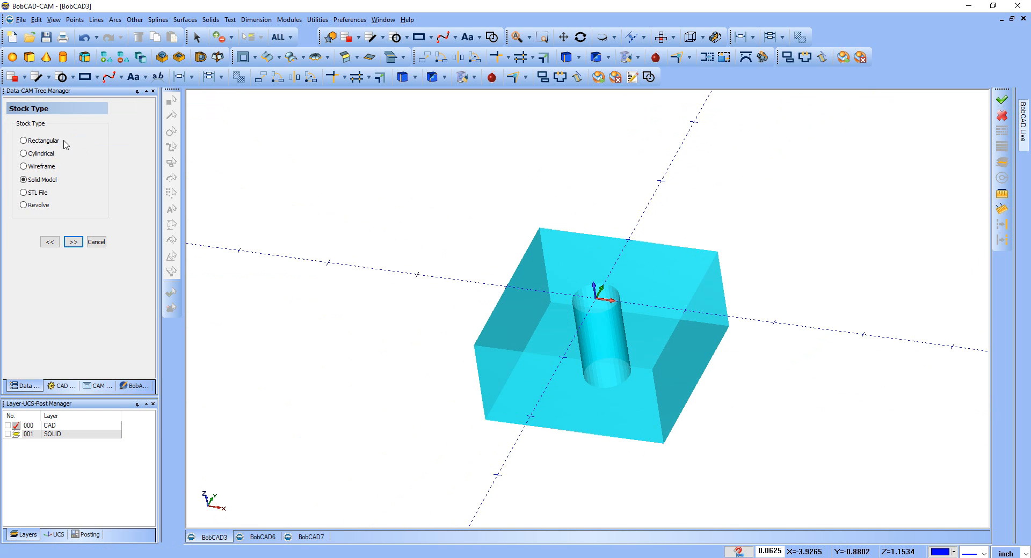
pyautogui.click(96, 242)
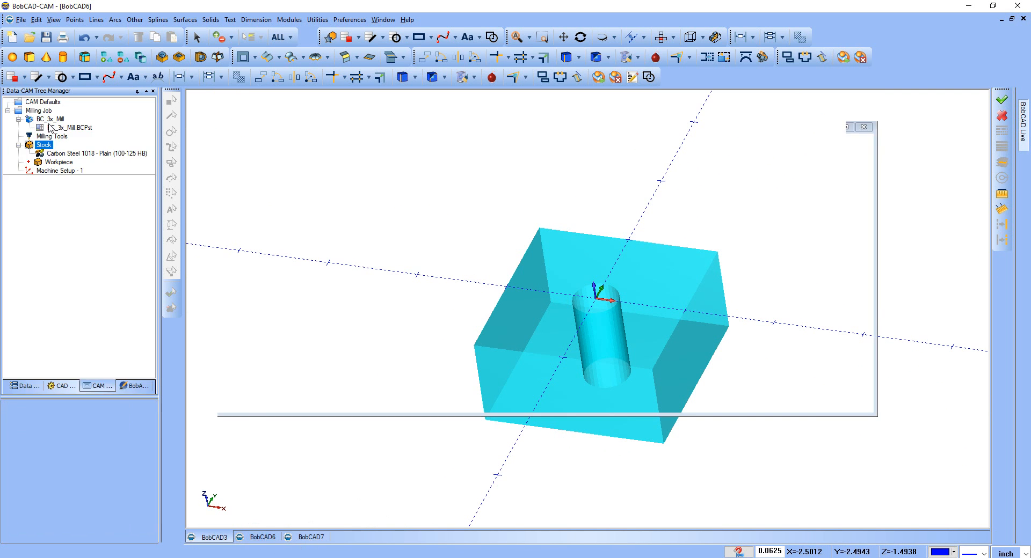
# Step: Switch to the BobCAD6 document and try defining its milling job's stock as Cylindrical
pyautogui.click(262, 537)
pyautogui.rightClick(44, 148)
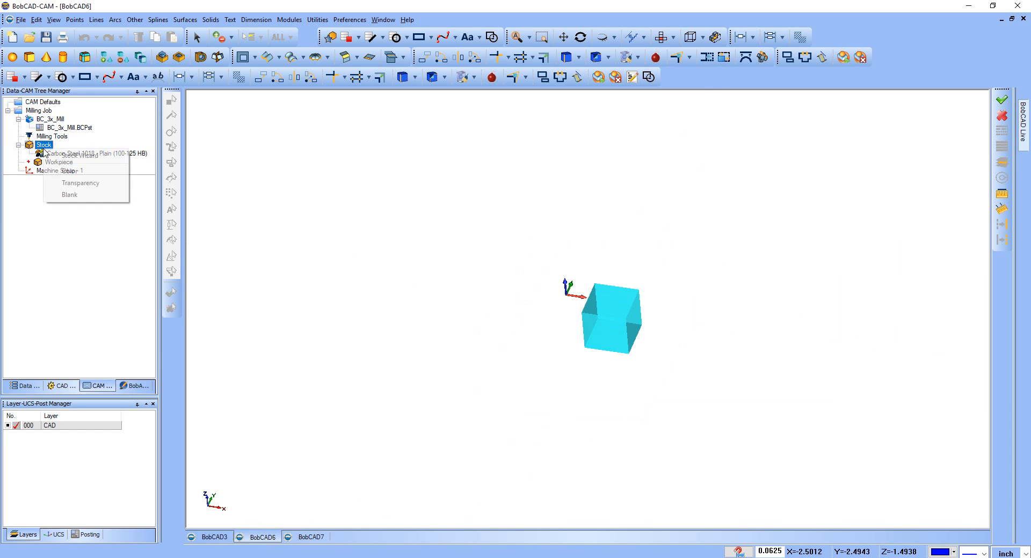
pyautogui.click(80, 156)
pyautogui.click(33, 155)
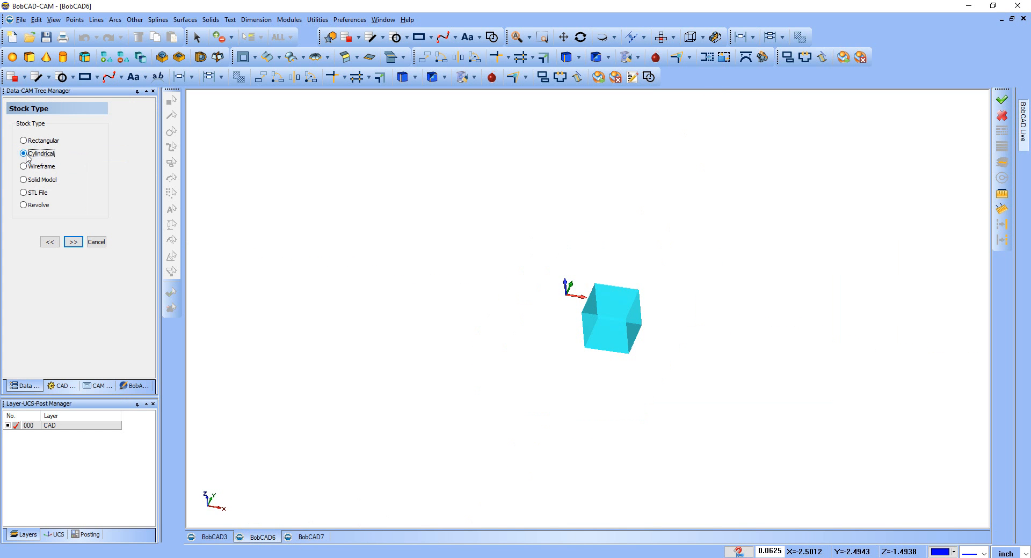
pyautogui.click(74, 243)
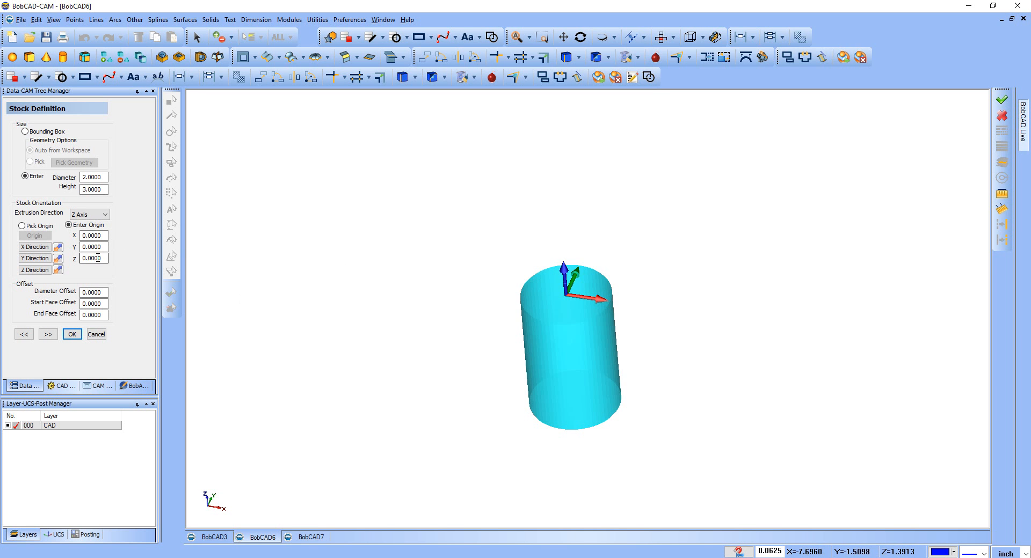
# Step: Try a diameter offset of 0.1 and a start face offset of 0.1 on the cylindrical stock, and cancel the definition
pyautogui.click(107, 292)
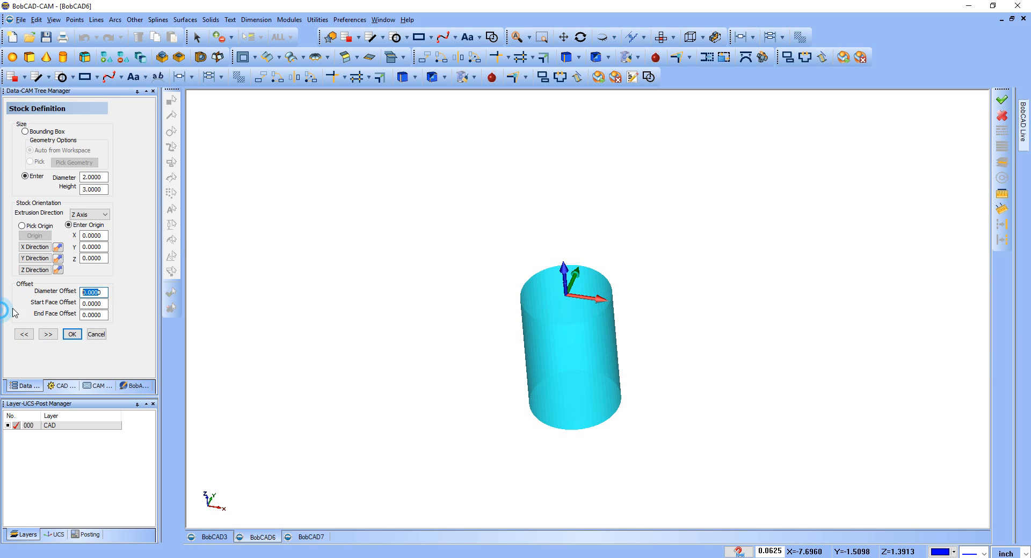
pyautogui.write('.5')
pyautogui.press('Tab')
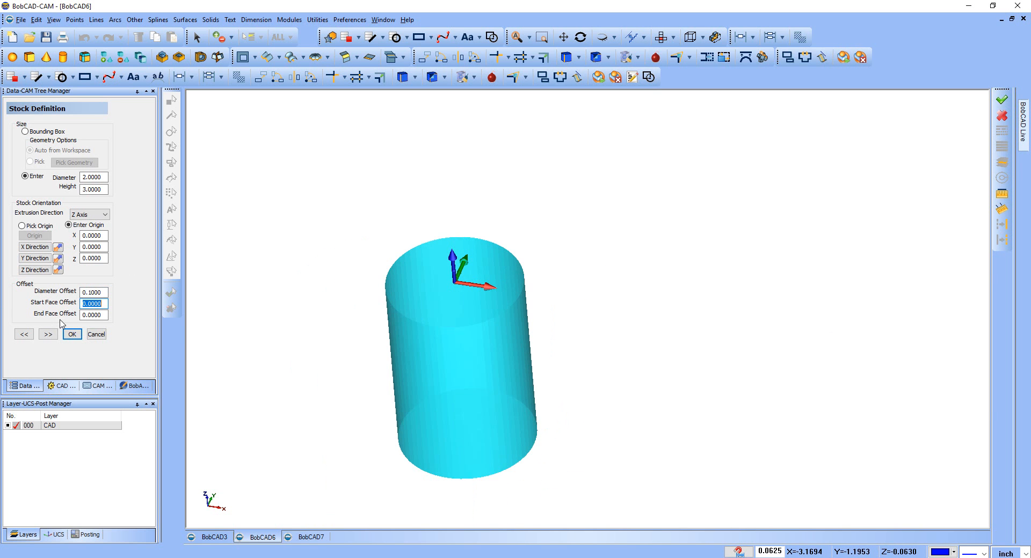
pyautogui.write('.1')
pyautogui.press('Tab')
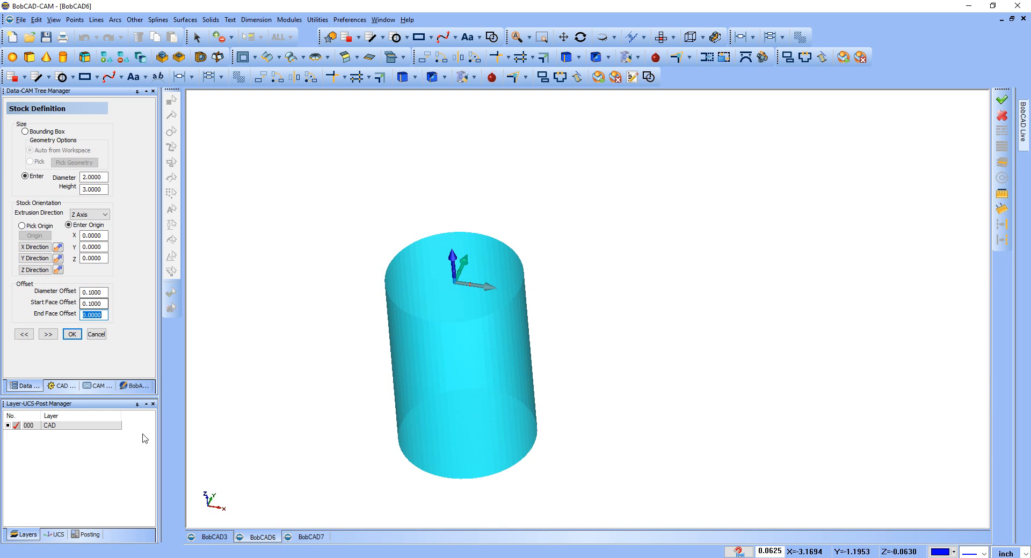
pyautogui.click(97, 334)
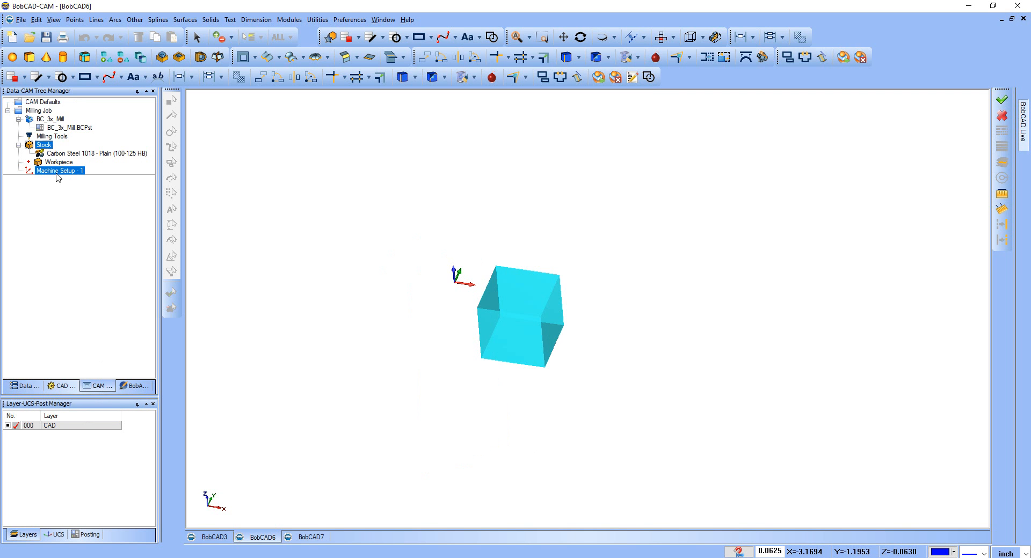
# Step: Return to the BobCAD3 document and show its SOLID layer
pyautogui.click(45, 156)
pyautogui.press('Down')
pyautogui.press('Down')
pyautogui.click(214, 537)
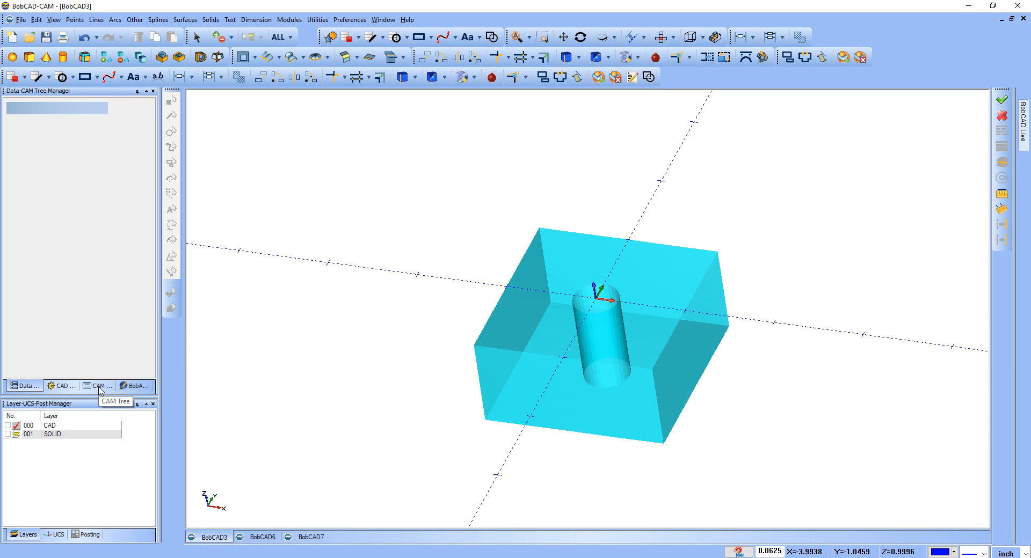
pyautogui.click(7, 434)
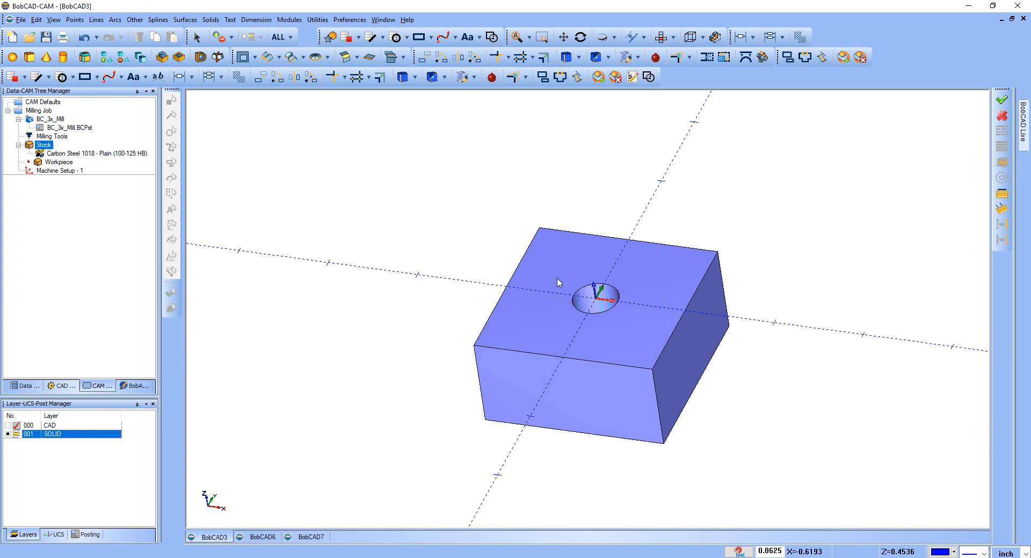
# Step: Examine where the origin of Machine Setup - 1 sits on the block and review its origin settings without changing them
pyautogui.click(60, 172)
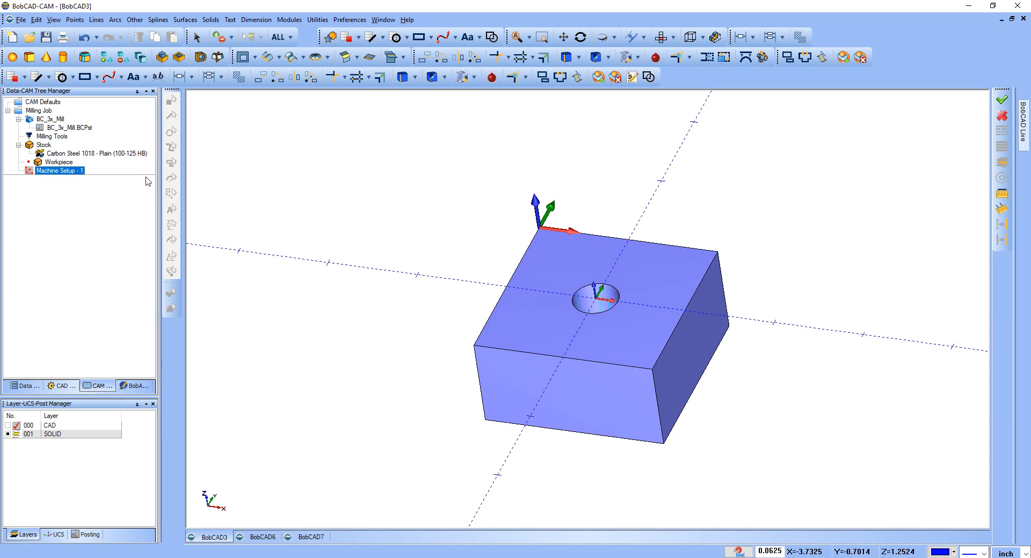
pyautogui.moveTo(580, 289); pyautogui.dragTo(611, 307, button='middle')
pyautogui.moveTo(600, 305); pyautogui.dragTo(571, 270, button='middle')
pyautogui.rightClick(41, 145)
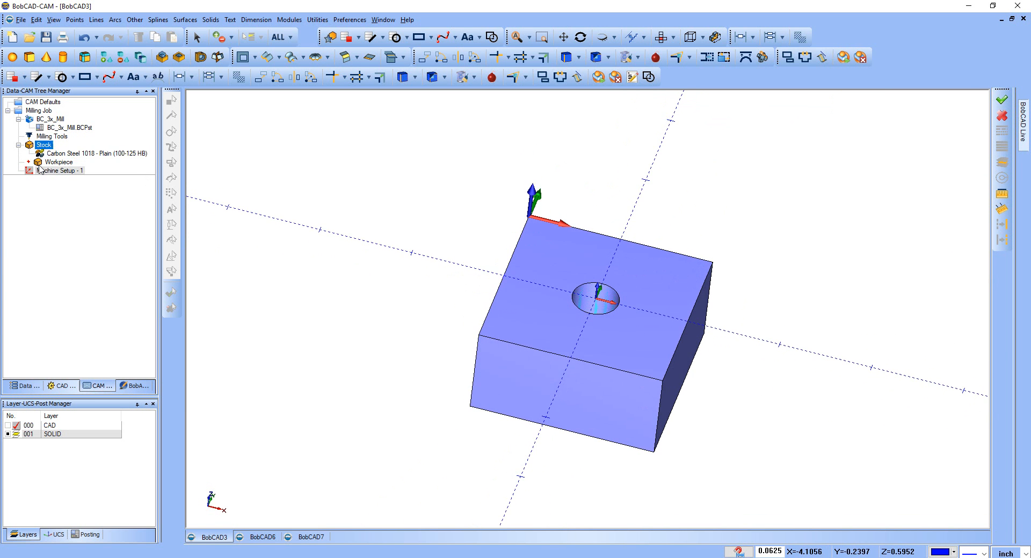
pyautogui.rightClick(66, 170)
pyautogui.click(97, 180)
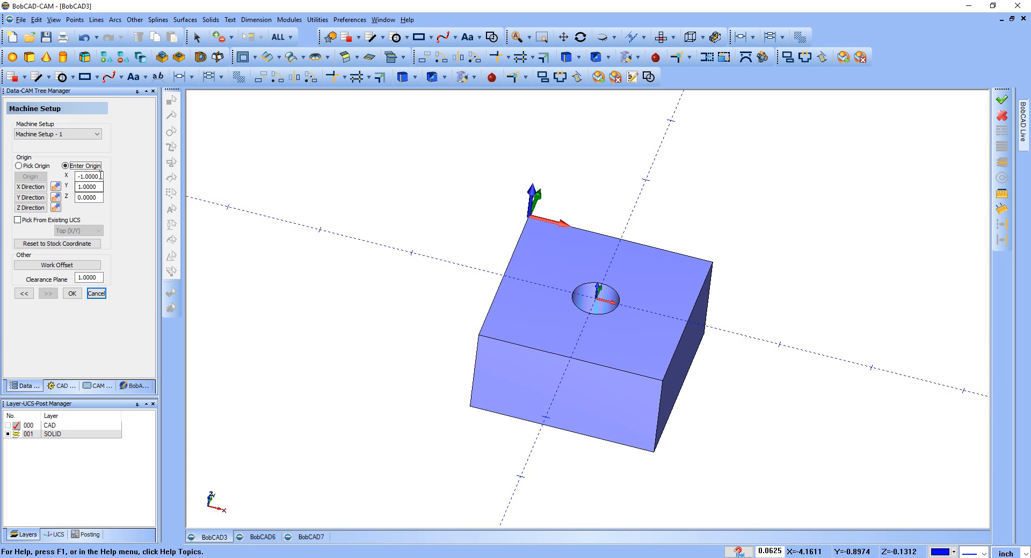
pyautogui.click(96, 293)
pyautogui.click(98, 386)
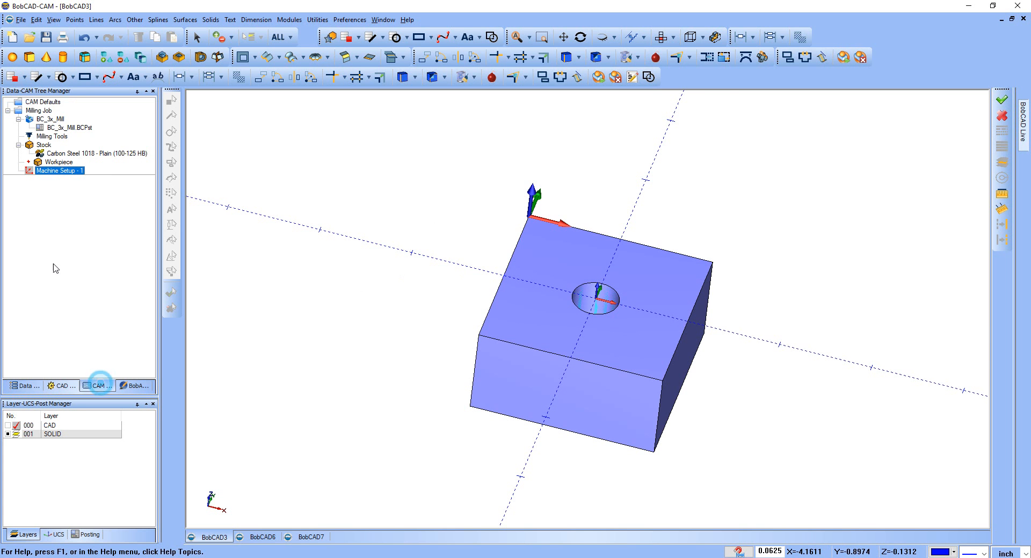
# Step: Rename Machine Setup - 1 as OP1
pyautogui.rightClick(49, 171)
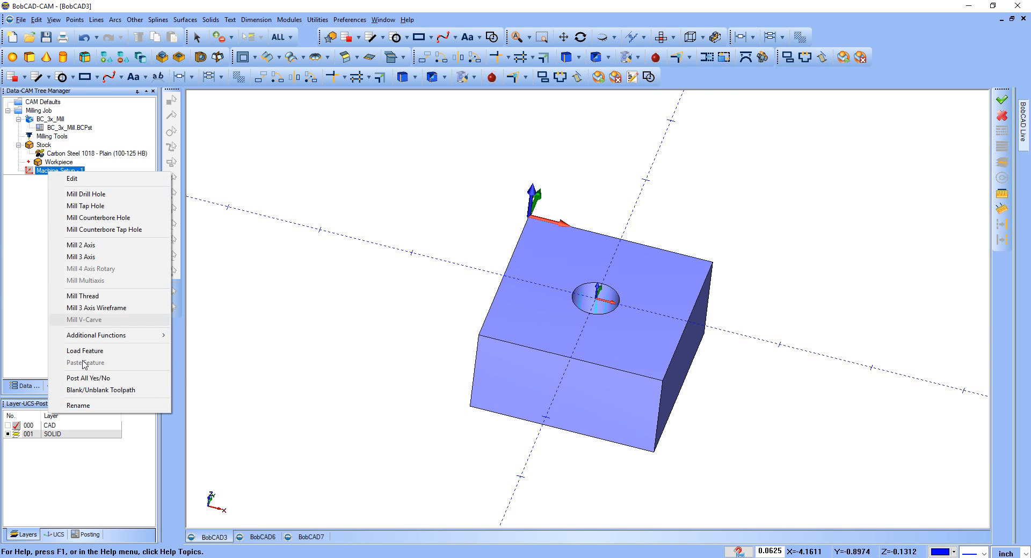
pyautogui.click(92, 410)
pyautogui.write('OP1')
pyautogui.press('Return')
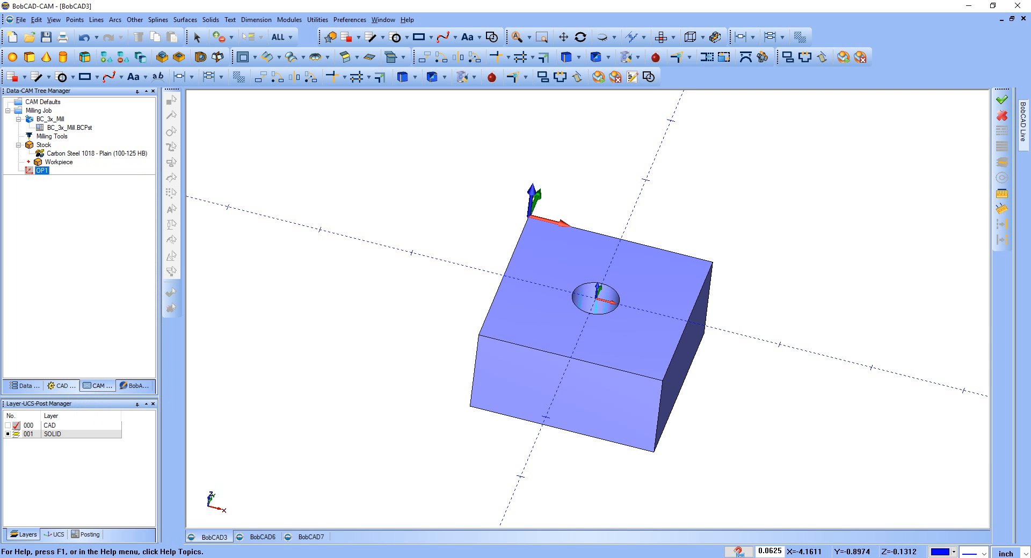
# Step: Open the OP1 machine setup for editing and set its origin to X 0, Y 0
pyautogui.rightClick(45, 171)
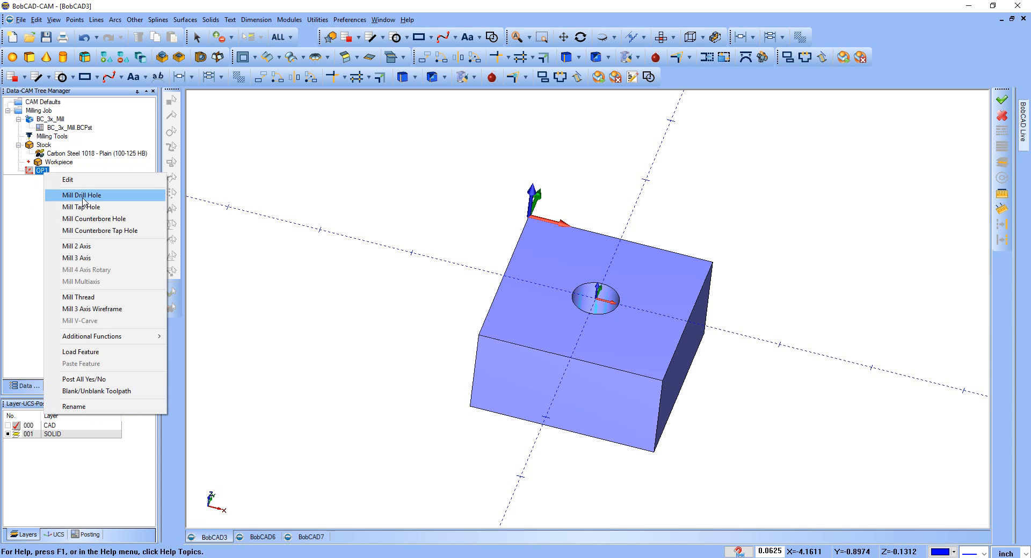
pyautogui.click(68, 180)
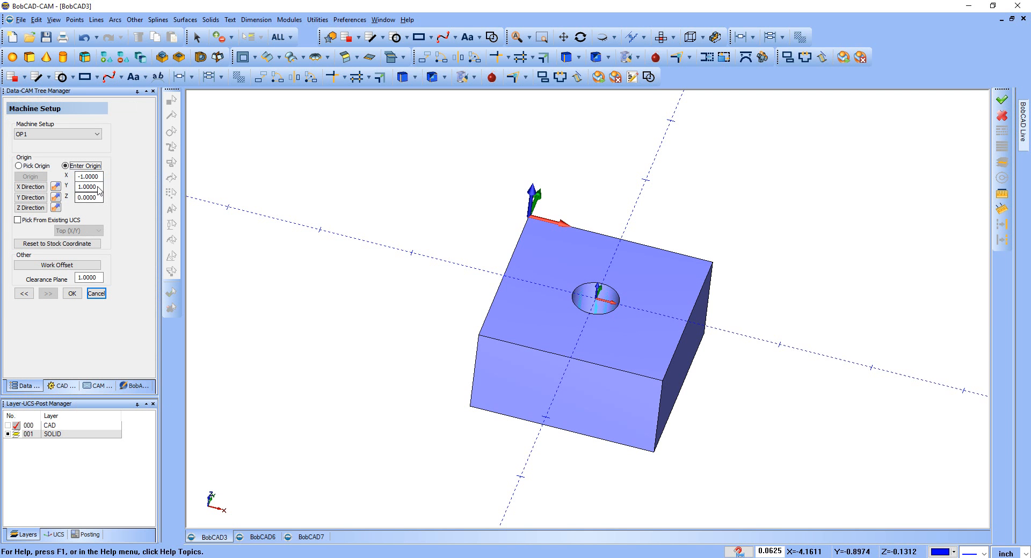
pyautogui.click(83, 178)
pyautogui.write('0')
pyautogui.press('Tab')
pyautogui.write('0')
pyautogui.press('Tab')
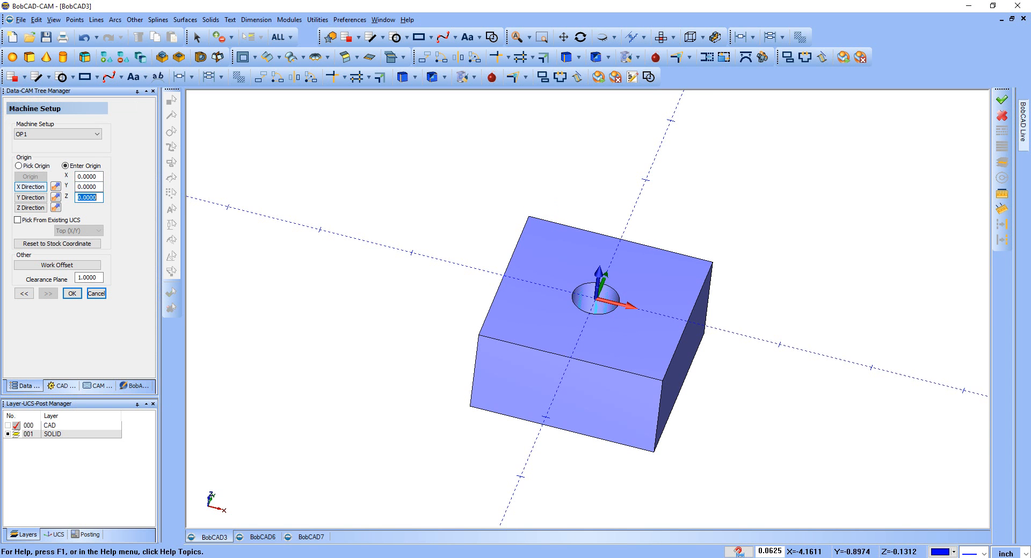
# Step: Move the OP1 origin to the block's front corner at X -1, Y -1 and accept the machine setup
pyautogui.moveTo(425, 273); pyautogui.dragTo(557, 278, button='middle')
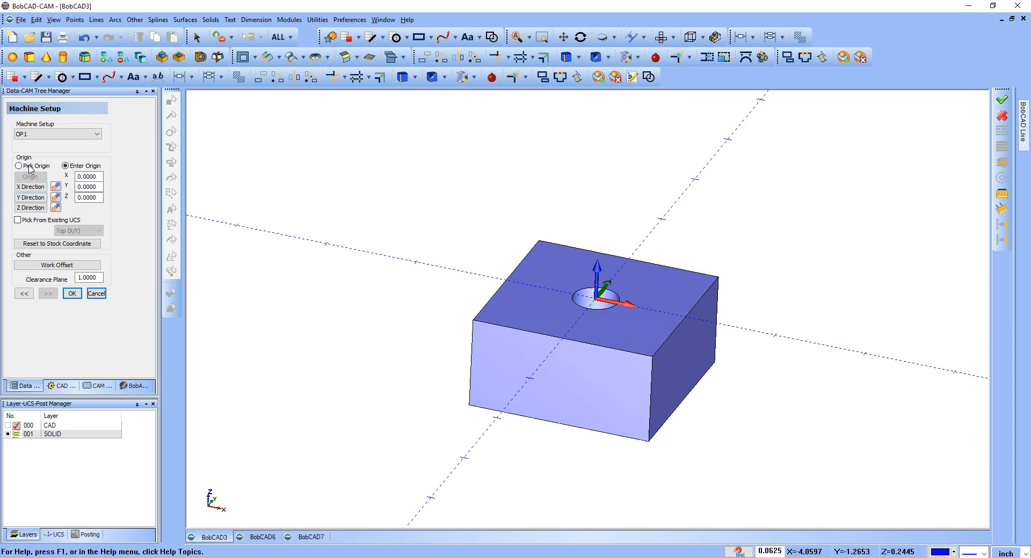
pyautogui.doubleClick(95, 178)
pyautogui.write('-1')
pyautogui.press('Tab')
pyautogui.write('-1')
pyautogui.press('Tab')
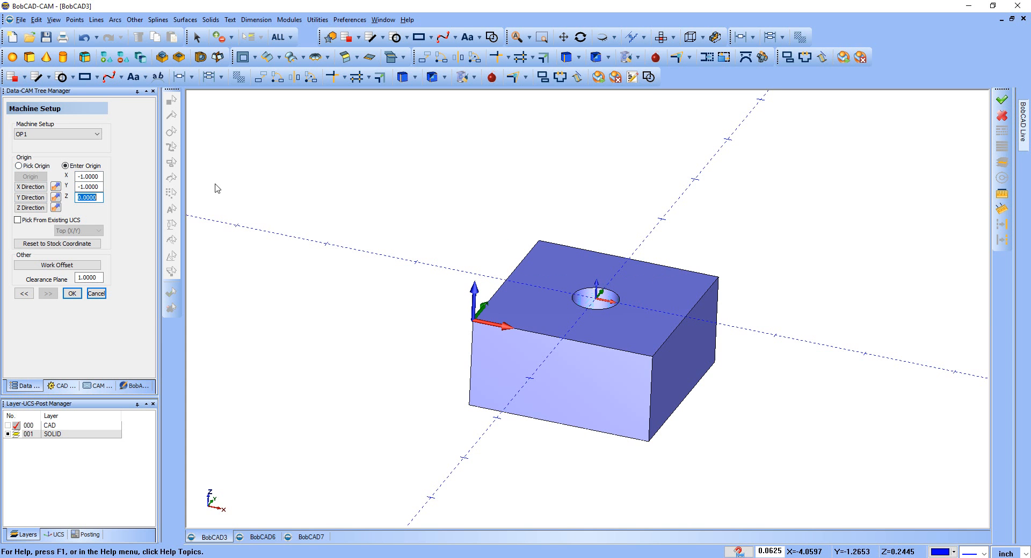
pyautogui.moveTo(594, 295); pyautogui.dragTo(553, 266, button='middle')
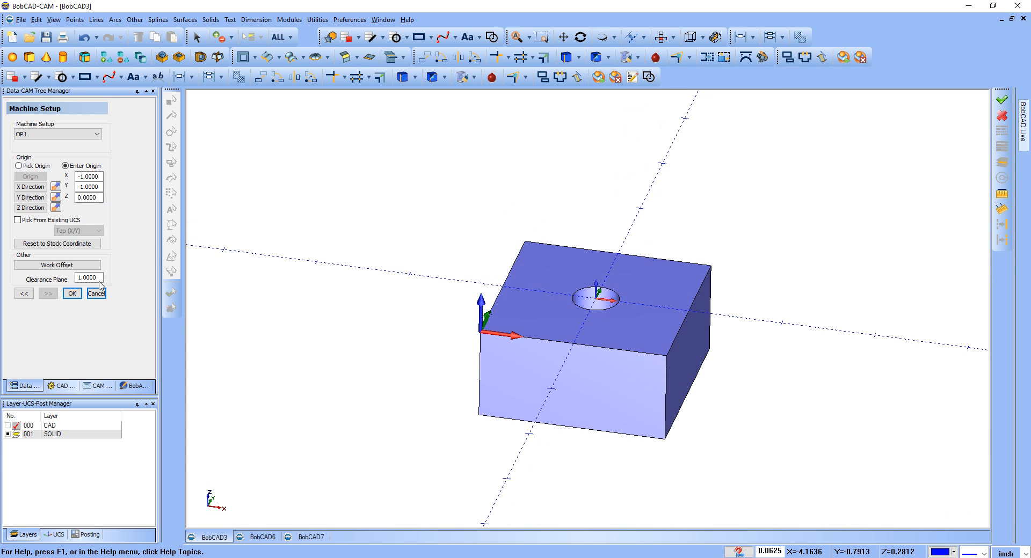
pyautogui.click(72, 293)
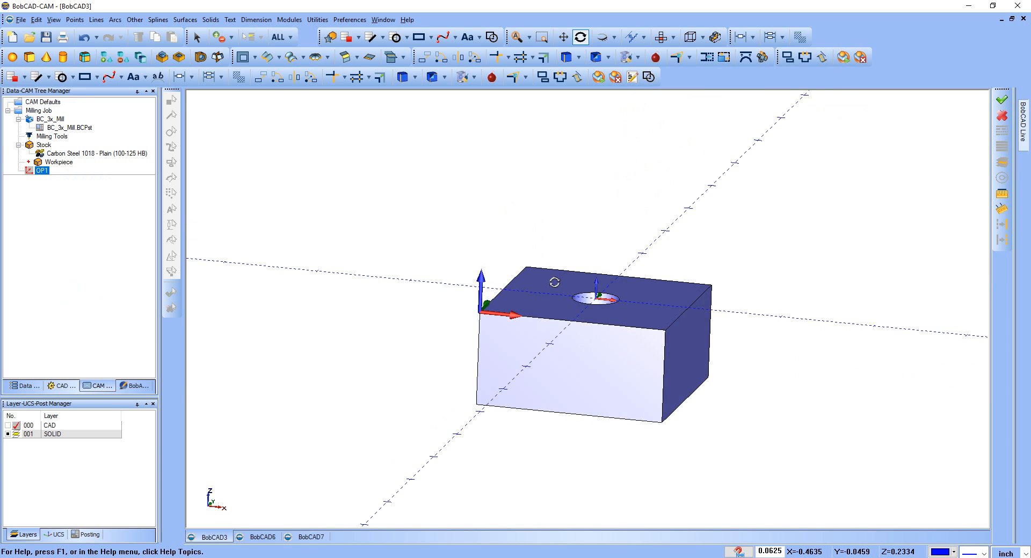
# Step: Examine the stock and workpiece entries of the job and the block's central hole from several angles
pyautogui.click(51, 155)
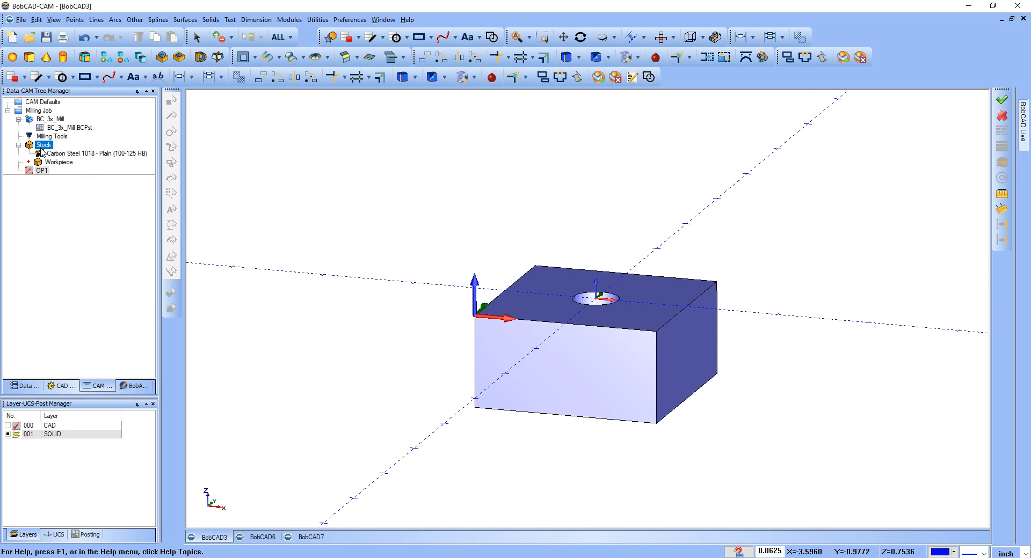
pyautogui.click(54, 162)
pyautogui.scroll(5, 599, 289)
pyautogui.moveTo(536, 324); pyautogui.dragTo(574, 340, button='middle')
pyautogui.scroll(-2, 580, 334)
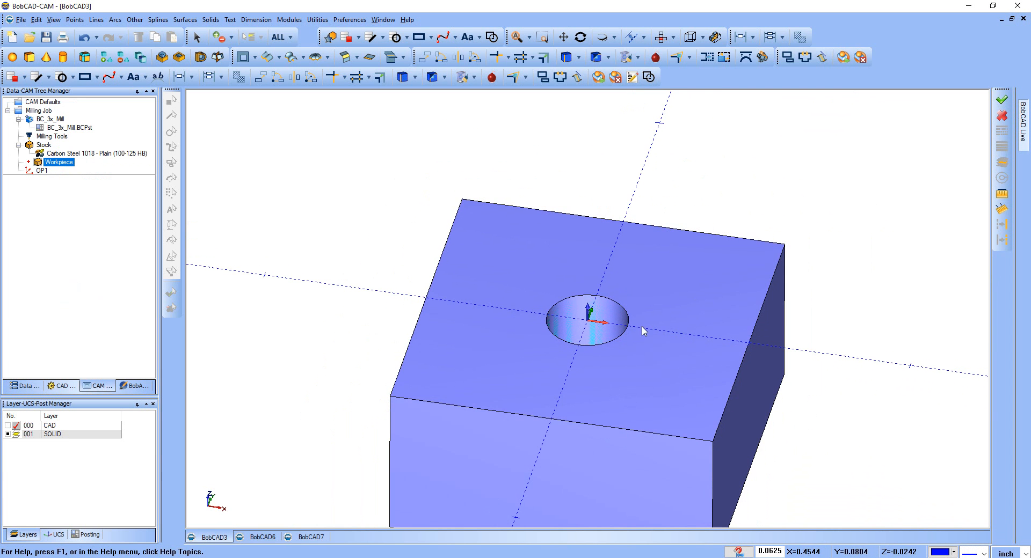
pyautogui.moveTo(556, 300); pyautogui.dragTo(546, 285, button='middle')
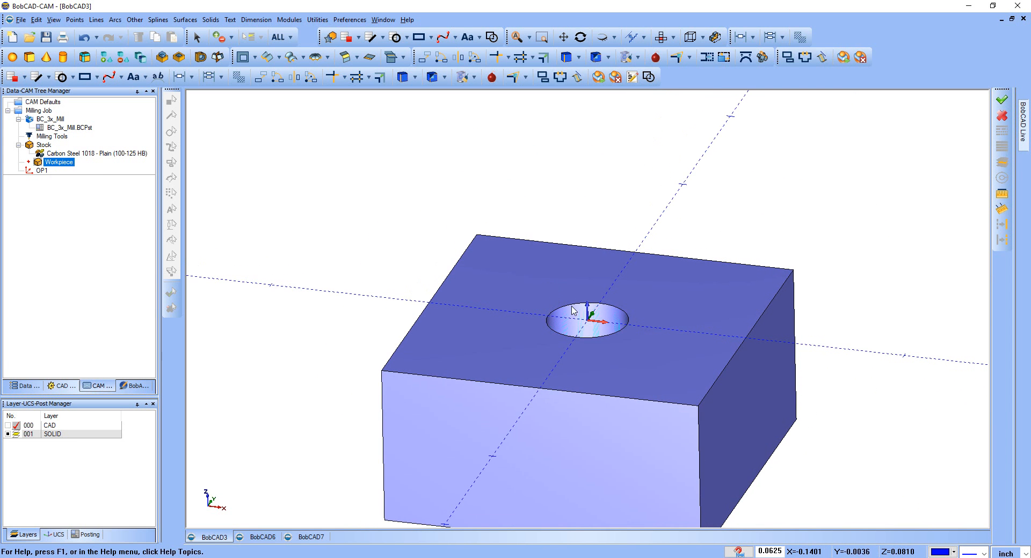
pyautogui.scroll(2, 575, 305)
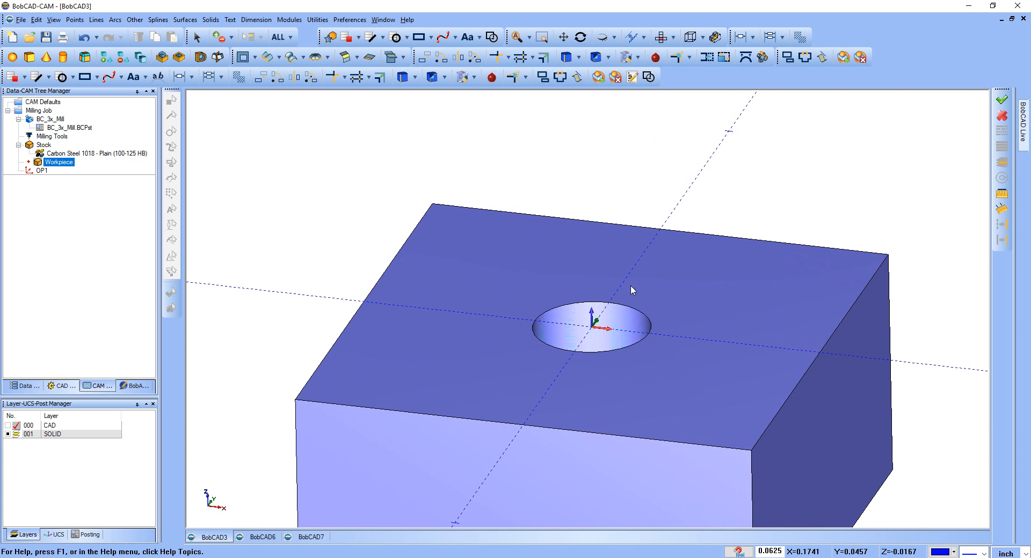
pyautogui.scroll(-2, 570, 282)
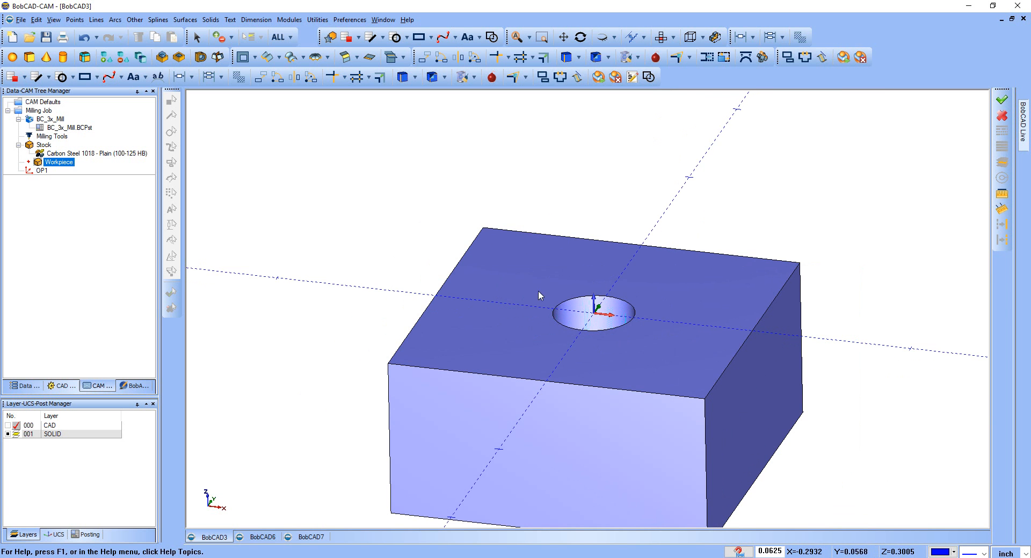
# Step: Examine the OP1 origin on the block, along with the job's stock and material entries
pyautogui.moveTo(632, 350); pyautogui.dragTo(564, 372, button='middle')
pyautogui.click(42, 171)
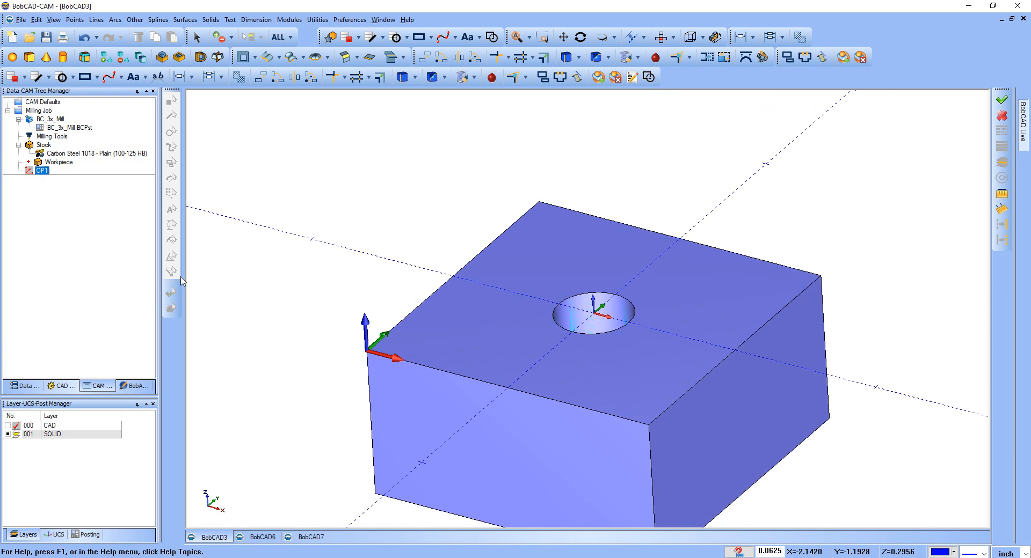
pyautogui.scroll(-3, 436, 293)
pyautogui.moveTo(489, 356); pyautogui.dragTo(409, 349, button='middle')
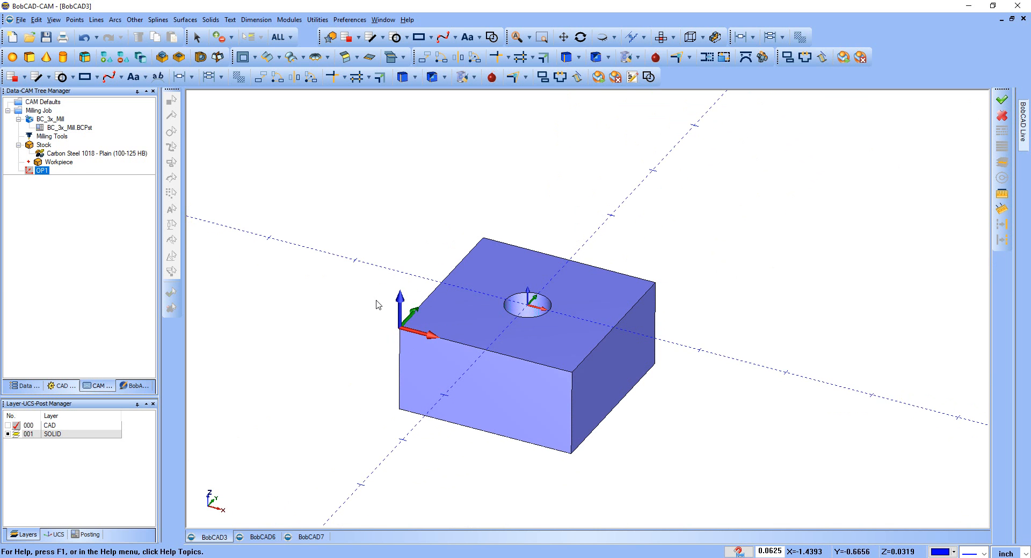
pyautogui.click(127, 154)
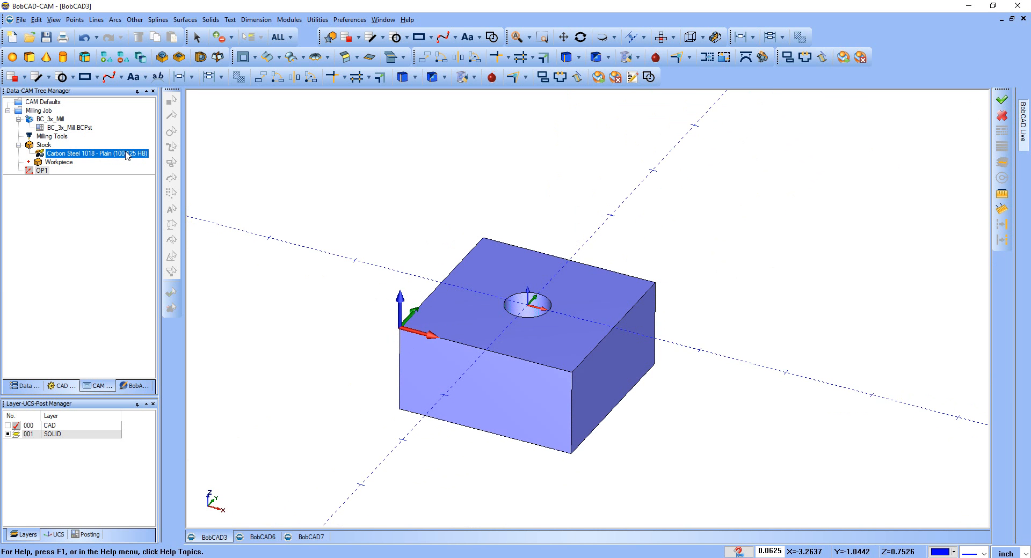
pyautogui.moveTo(489, 314); pyautogui.dragTo(498, 332, button='middle')
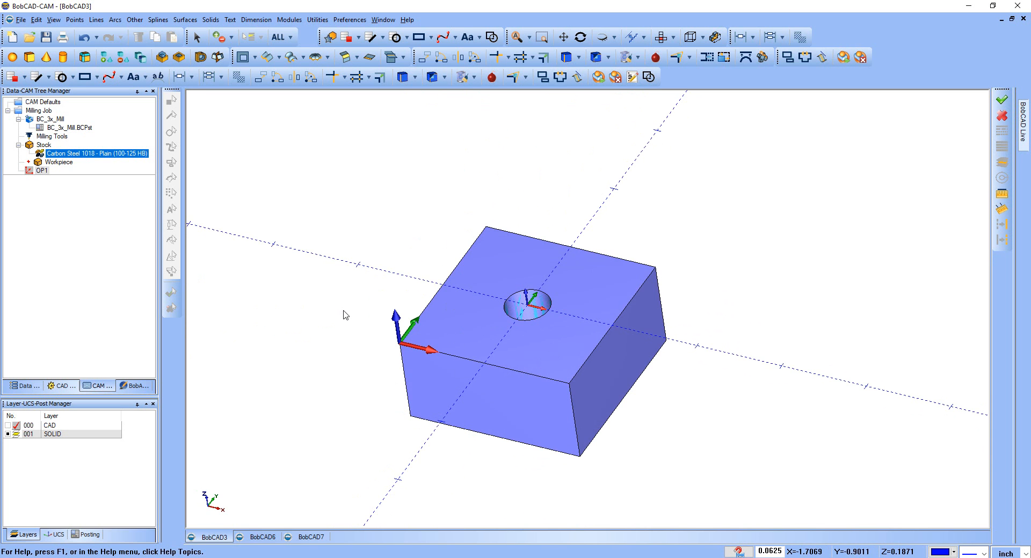
pyautogui.click(44, 170)
pyautogui.click(44, 154)
pyautogui.click(34, 146)
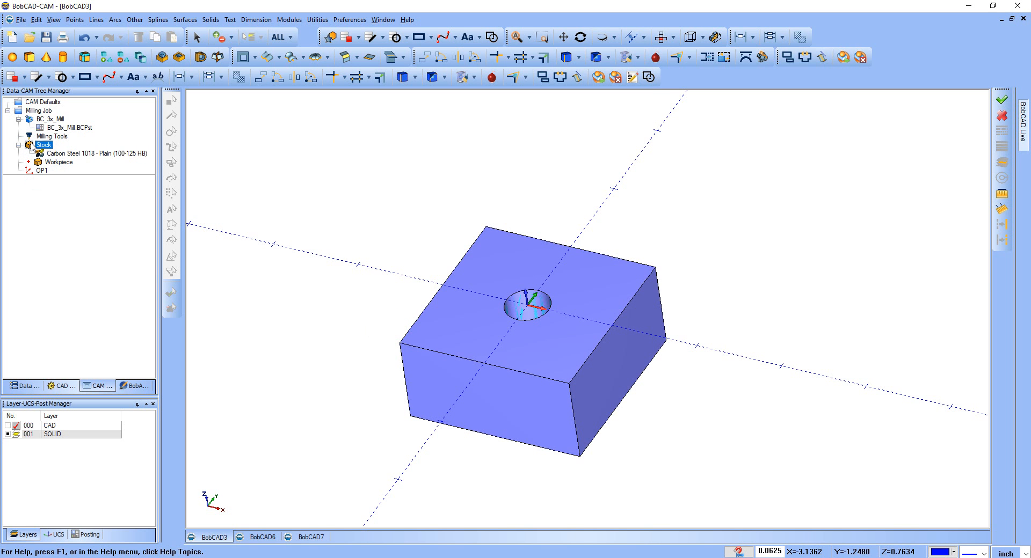